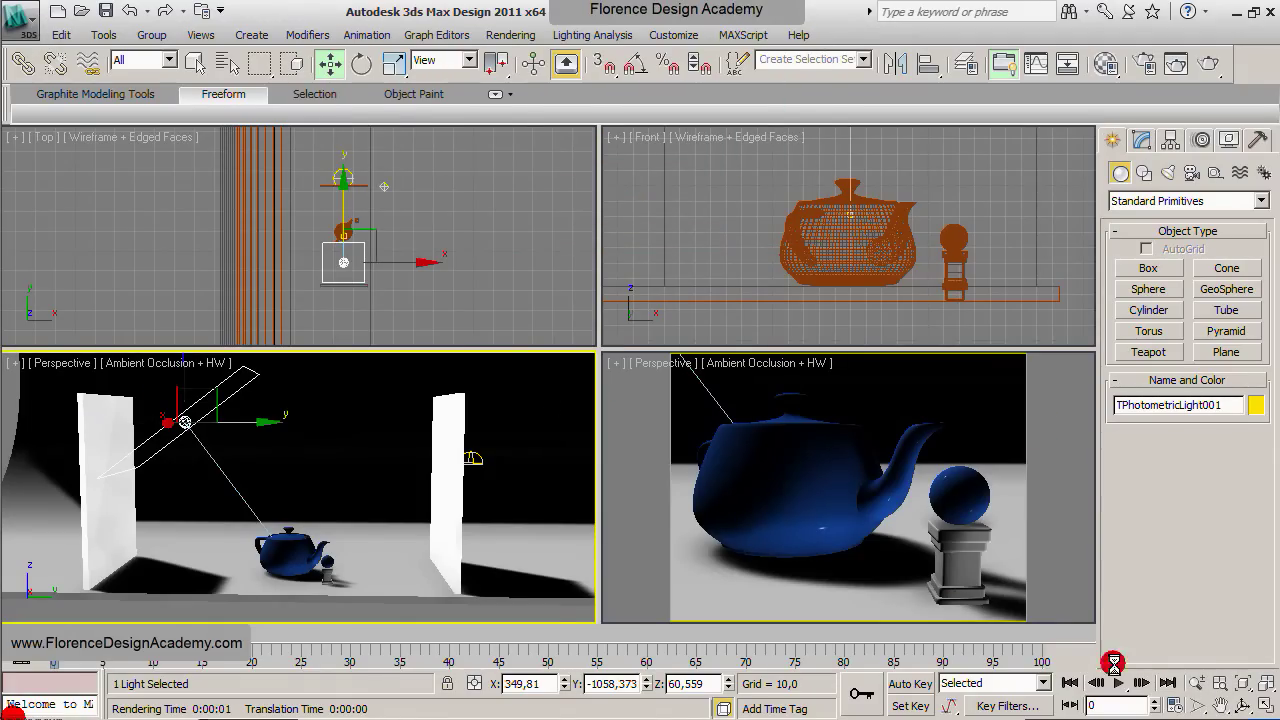
- Maximize the wide Perspective viewport and orbit around the teapot scene
click(1263, 700)
click(1243, 705)
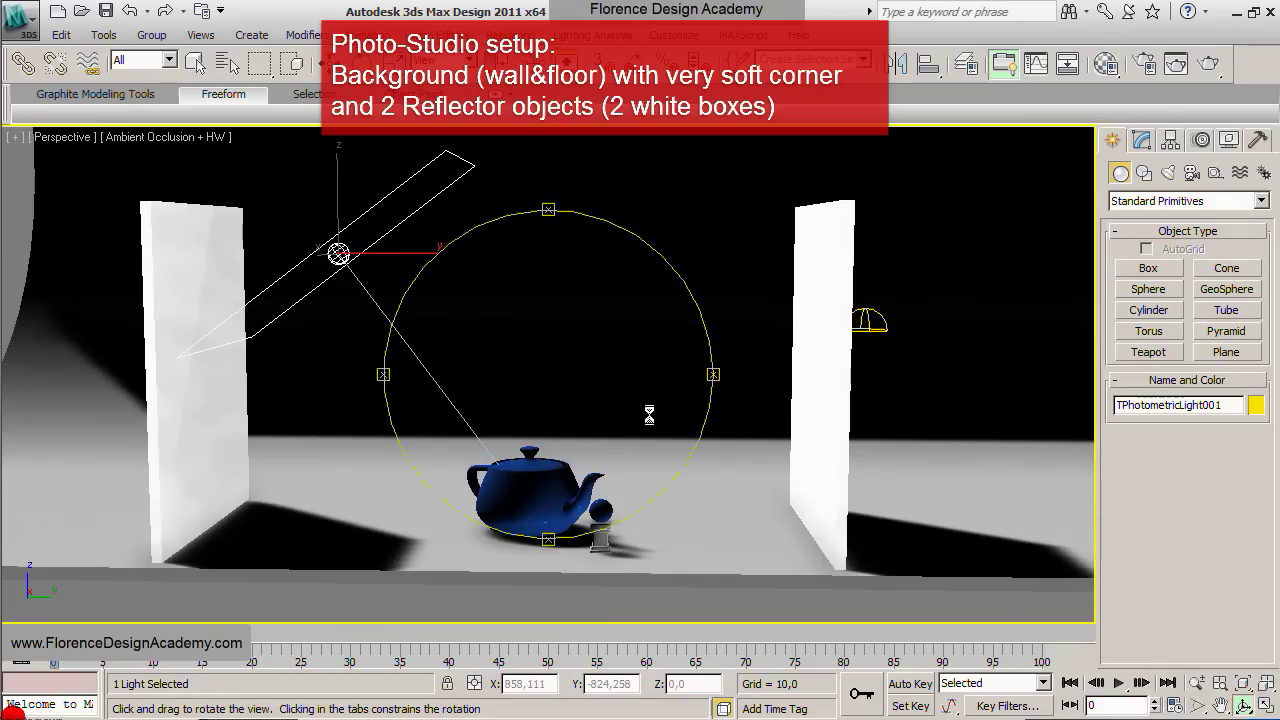
mouse_move(656, 394)
mouse_down()
mouse_move(594, 403)
mouse_move(769, 397)
mouse_move(640, 400)
mouse_move(669, 394)
mouse_up()
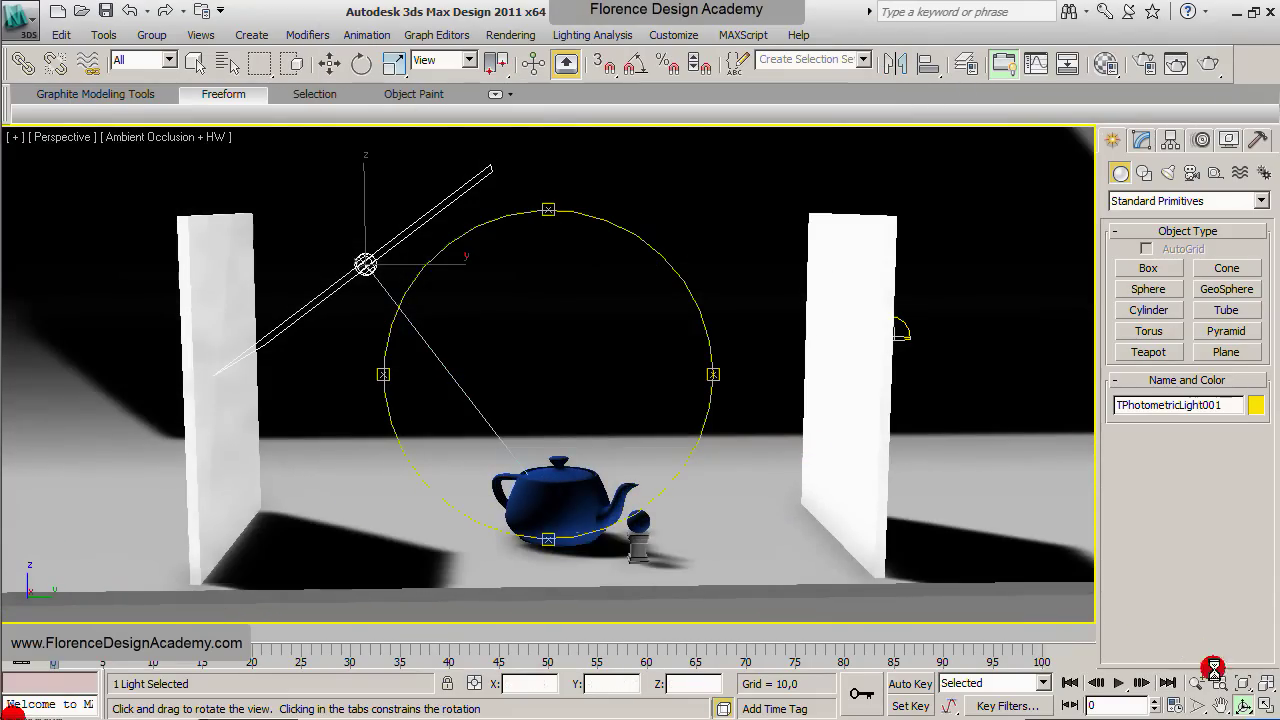
- Restore the four-view layout, then maximize the close-up Perspective view of the teapot and sphere
click(1263, 705)
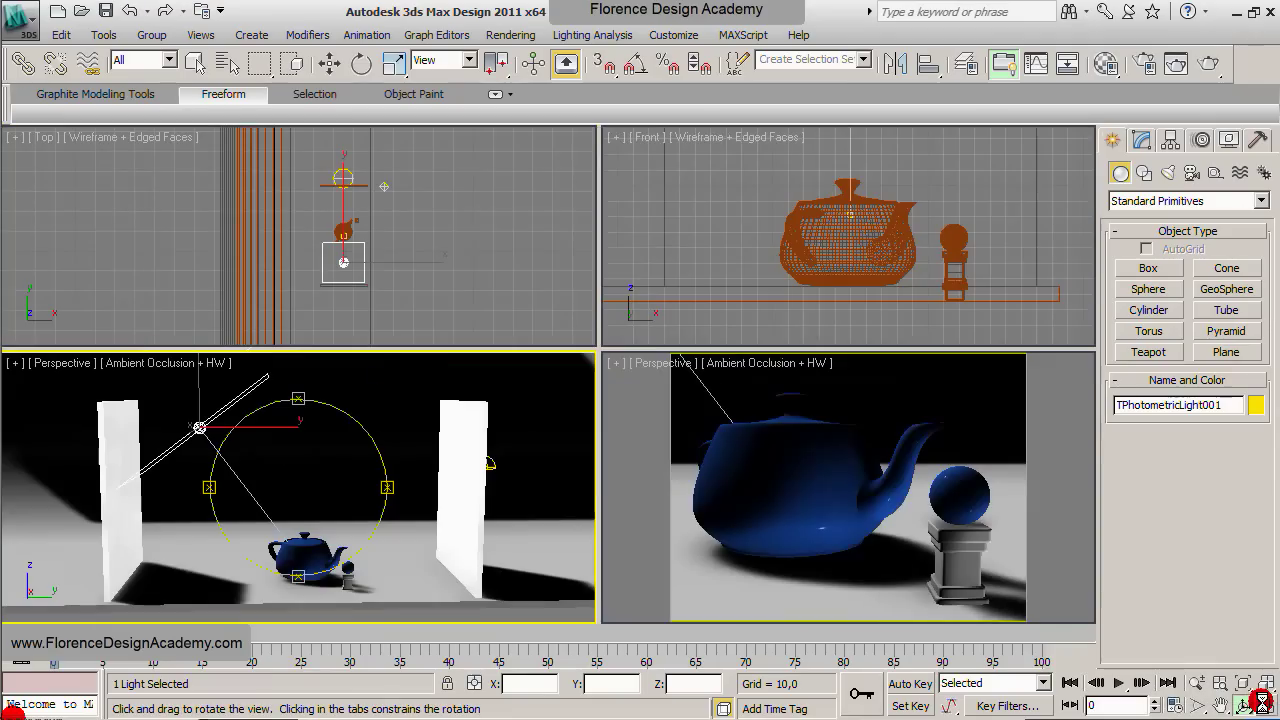
right_click(1066, 483)
click(1263, 705)
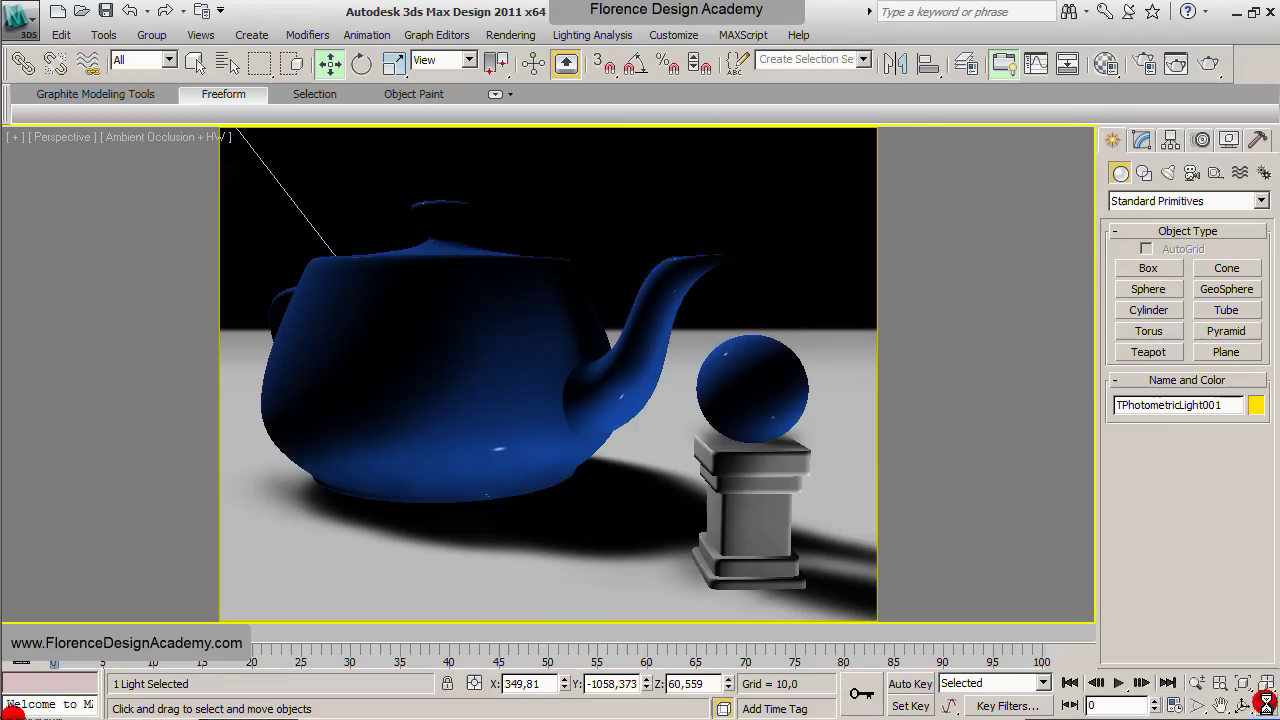
- Test-render the close-up teapot view, close the frame, and bring up the Material Editor
click(1212, 64)
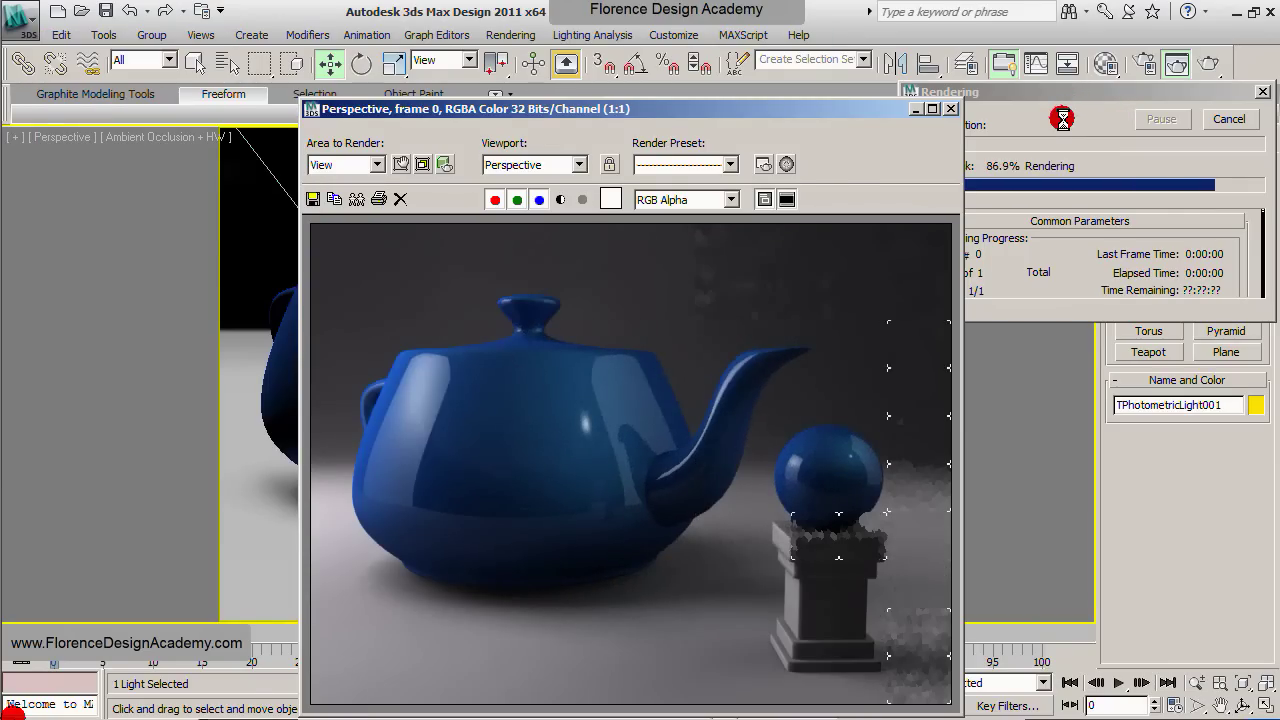
click(952, 108)
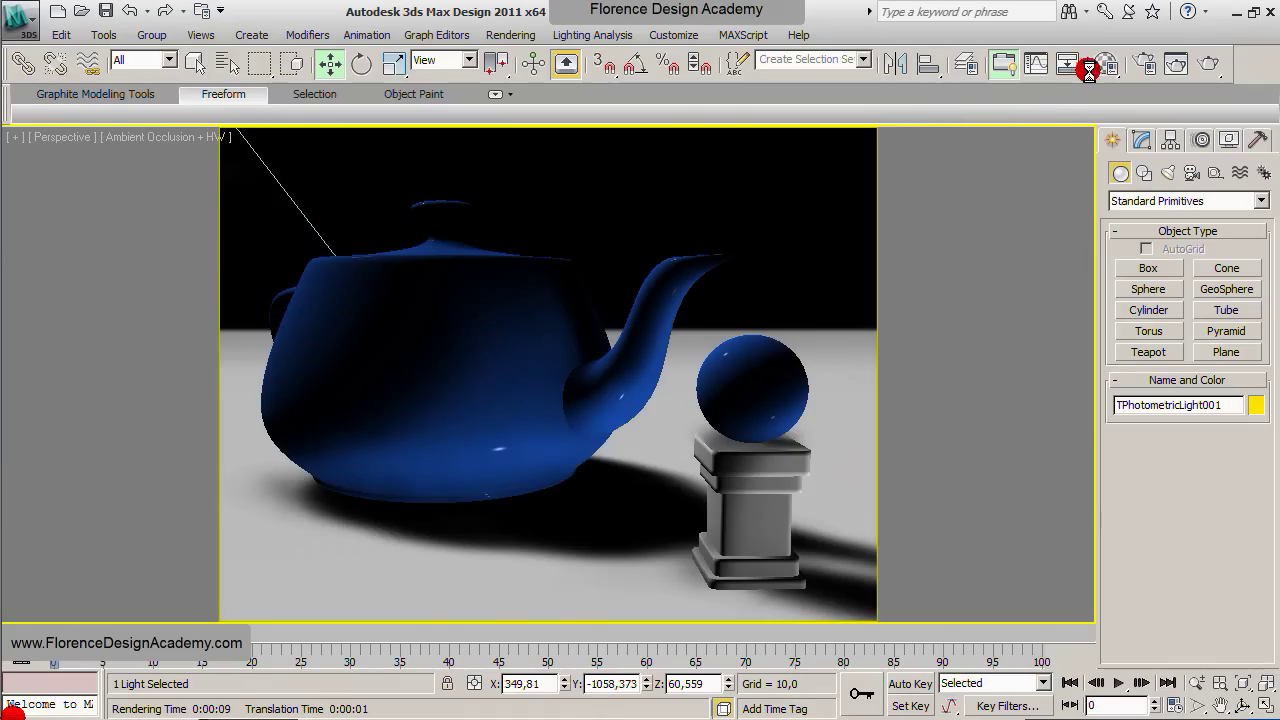
click(1098, 64)
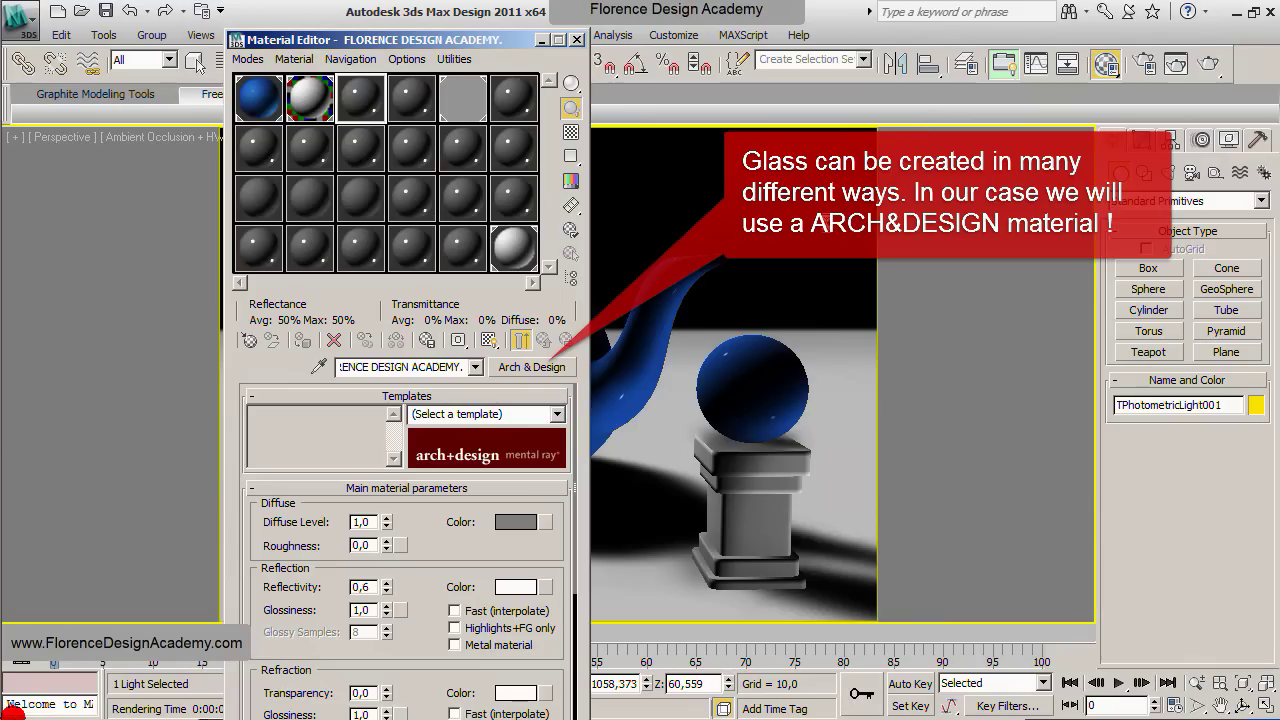
- Rename the Arch & Design material to GLASS and reposition the editor window
drag(459, 367, 279, 366)
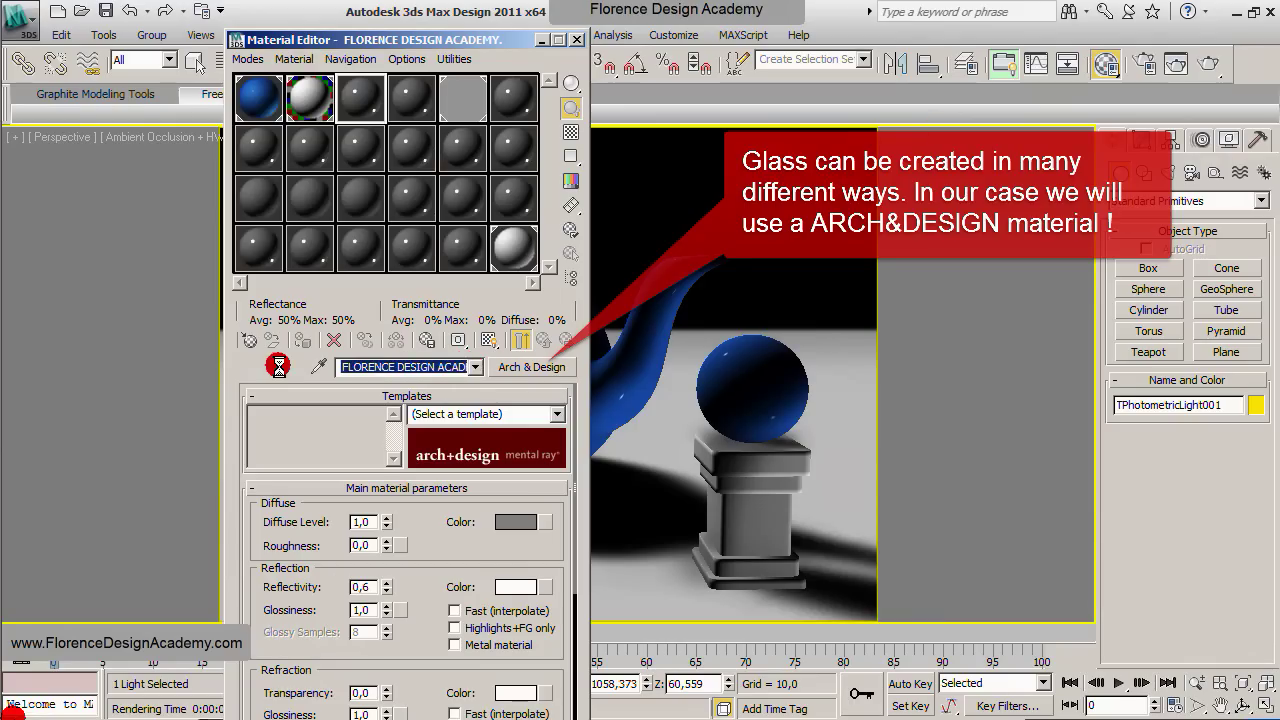
text(GL)
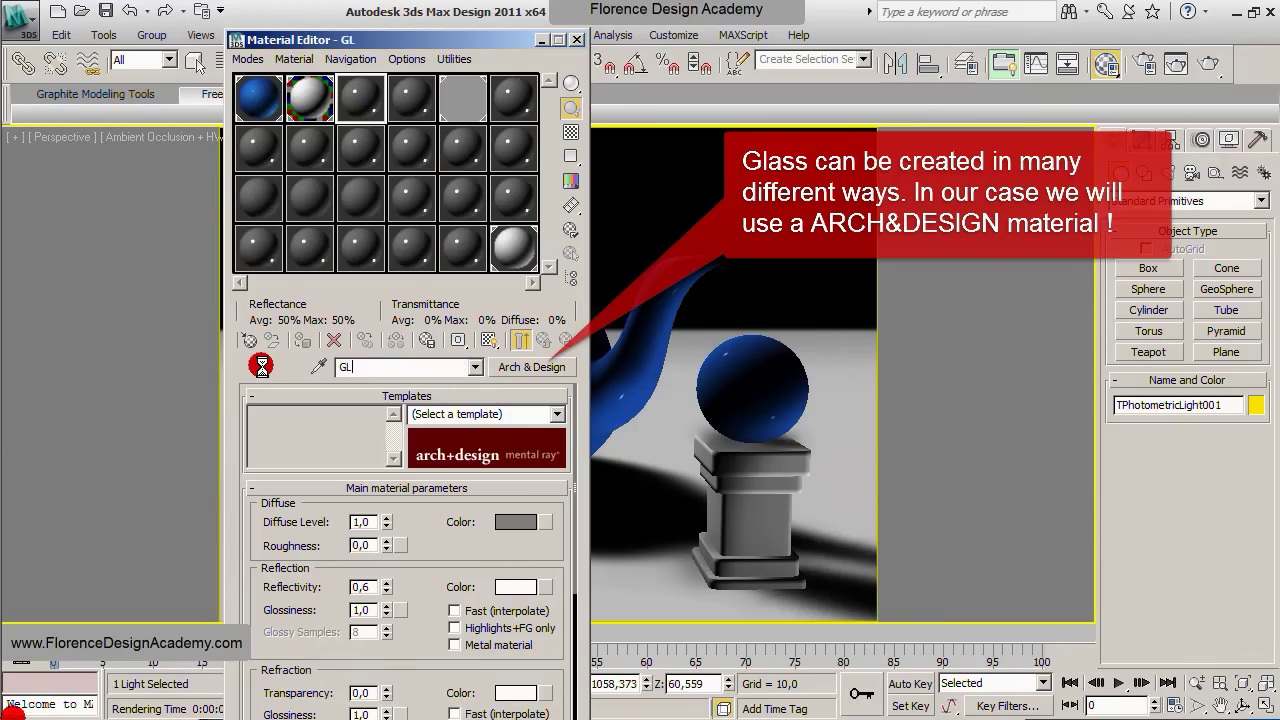
text(ASS)
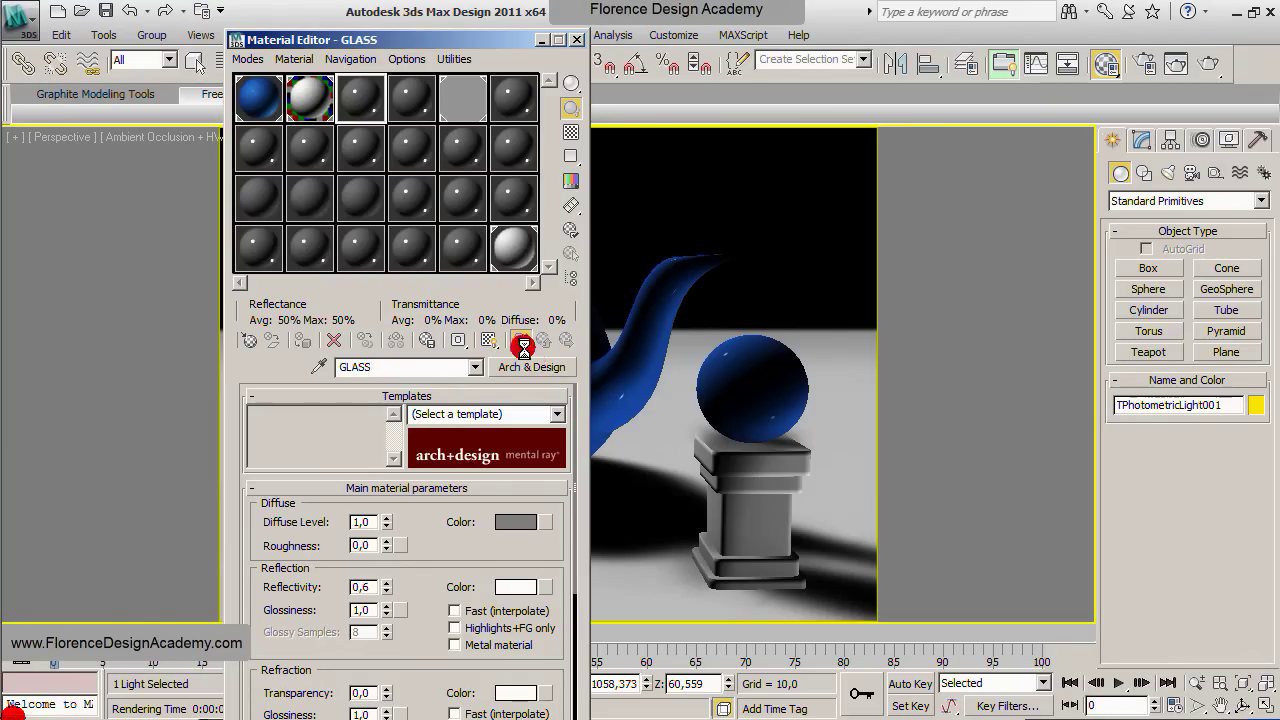
drag(493, 40, 506, 13)
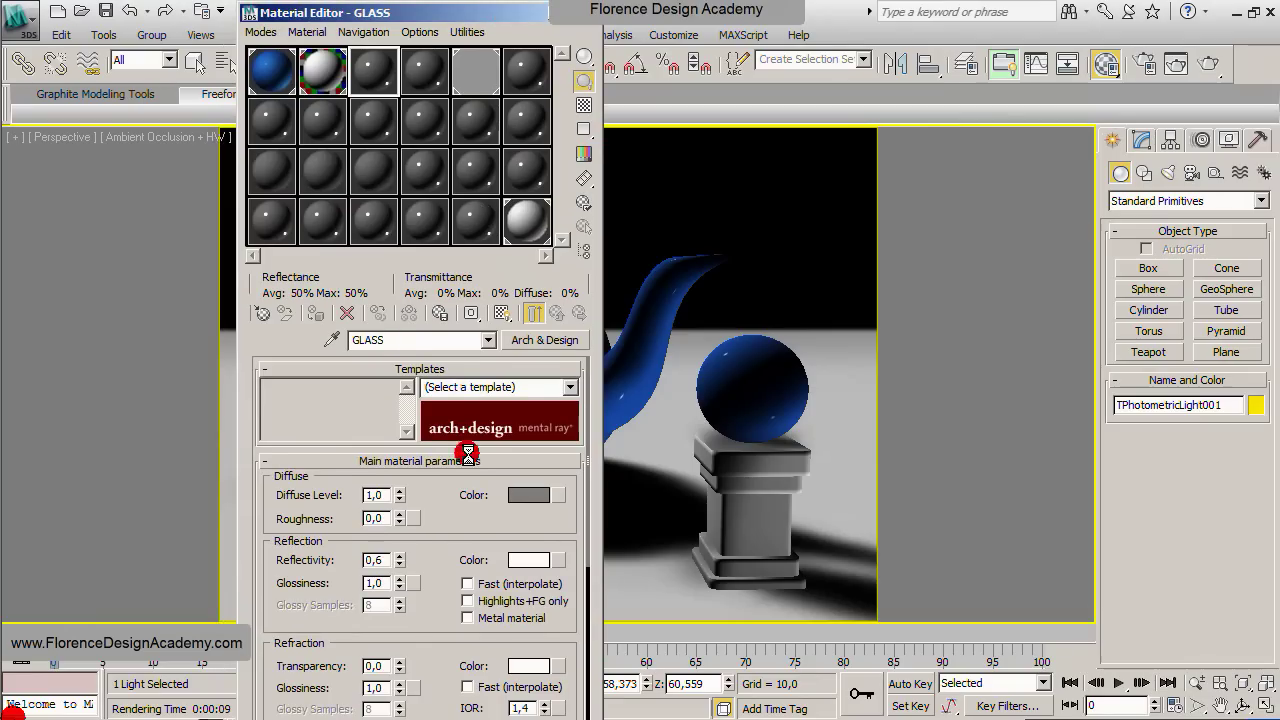
- Set GLASS refraction transparency to 1.0, checking the magnified sample, then assign it to the teapot
click(425, 372)
drag(436, 420, 441, 281)
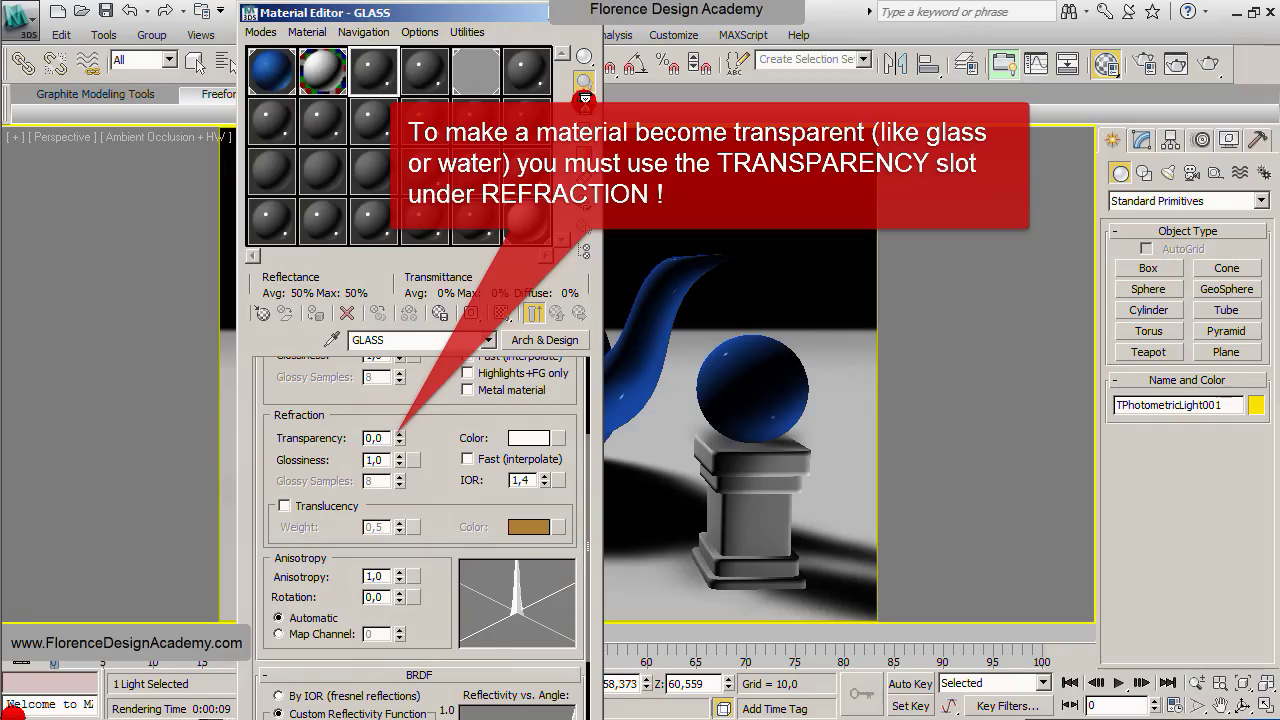
double_click(385, 75)
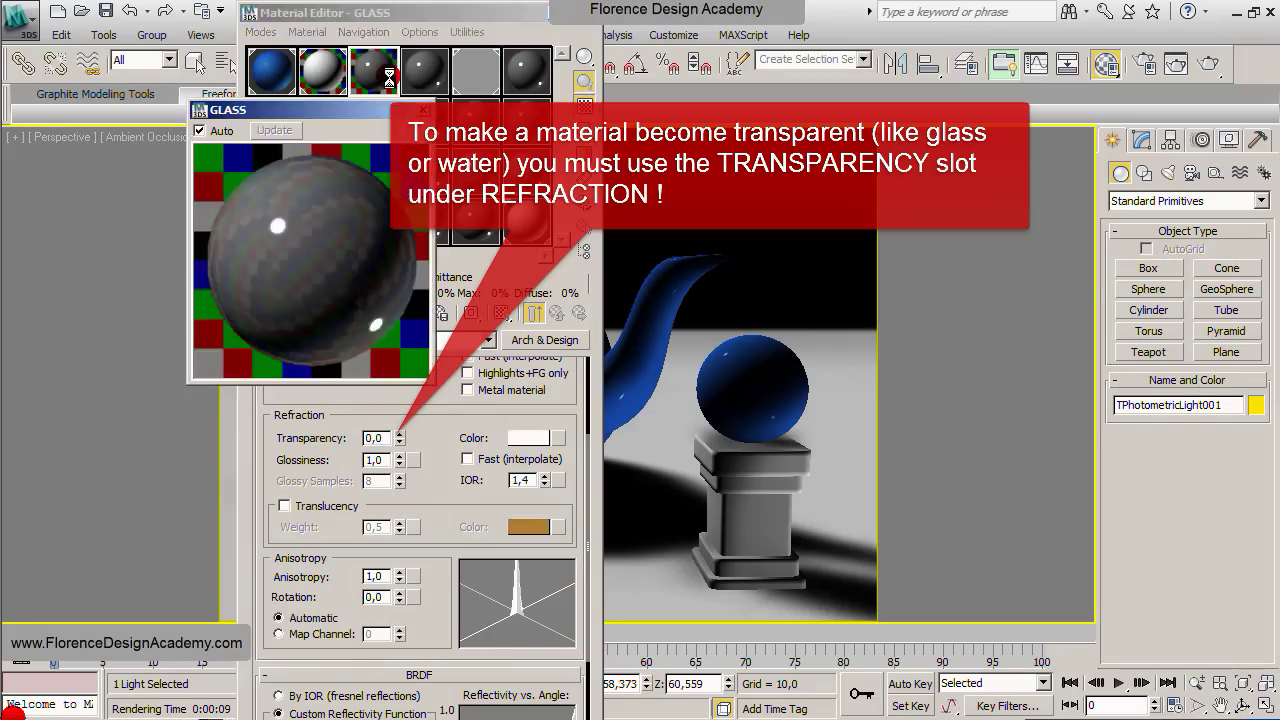
mouse_move(366, 106)
mouse_down()
mouse_move(609, 129)
mouse_move(979, 128)
mouse_up()
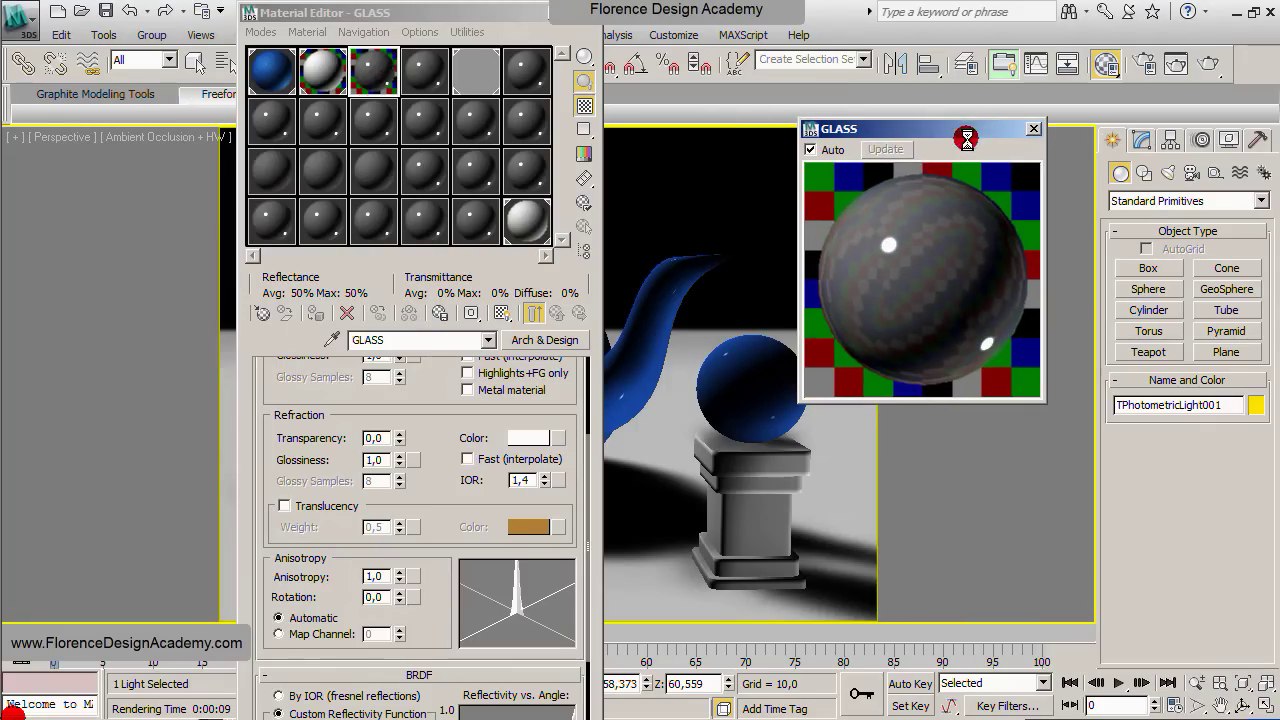
drag(400, 440, 400, 373)
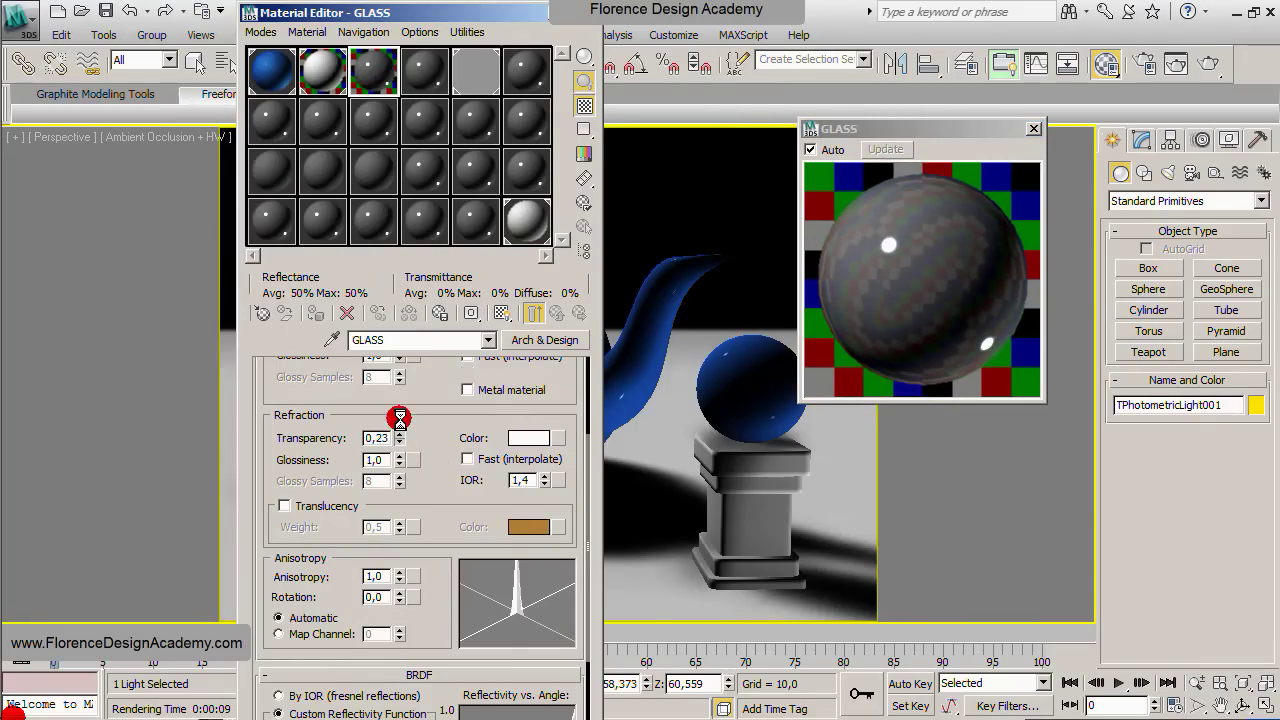
mouse_move(400, 437)
mouse_down()
mouse_move(400, 354)
mouse_move(575, 268)
mouse_up()
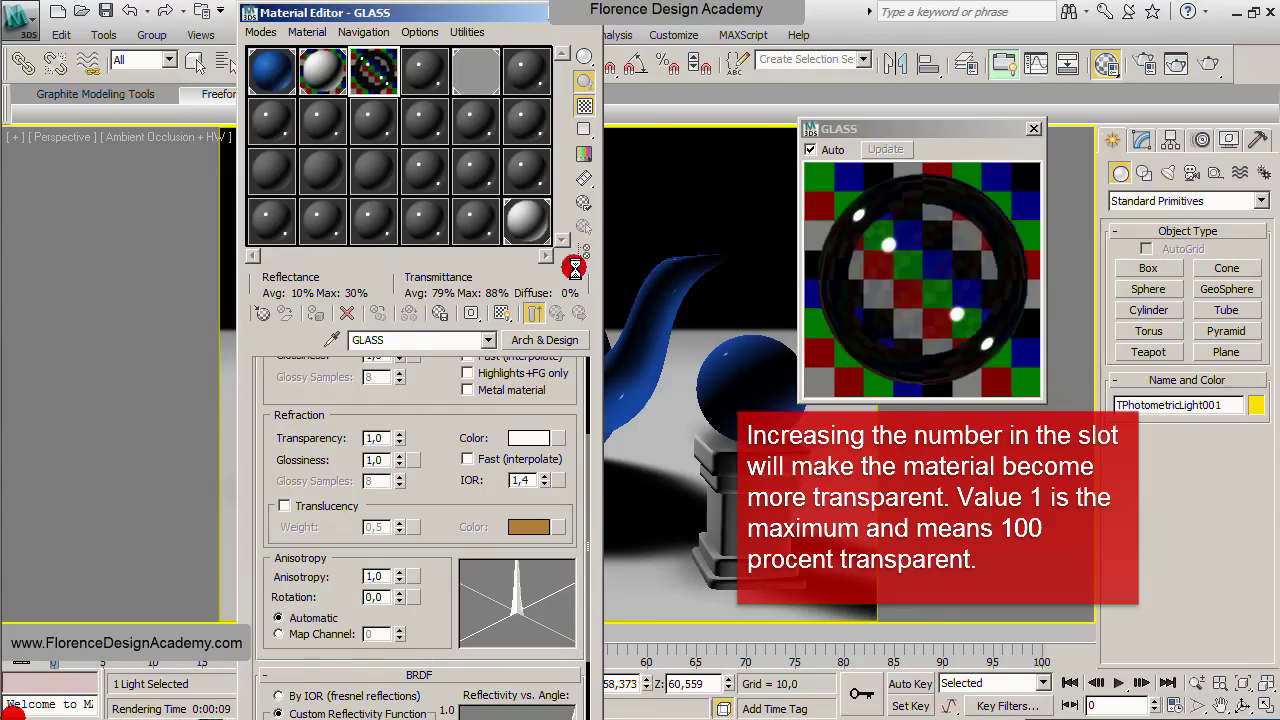
click(1032, 124)
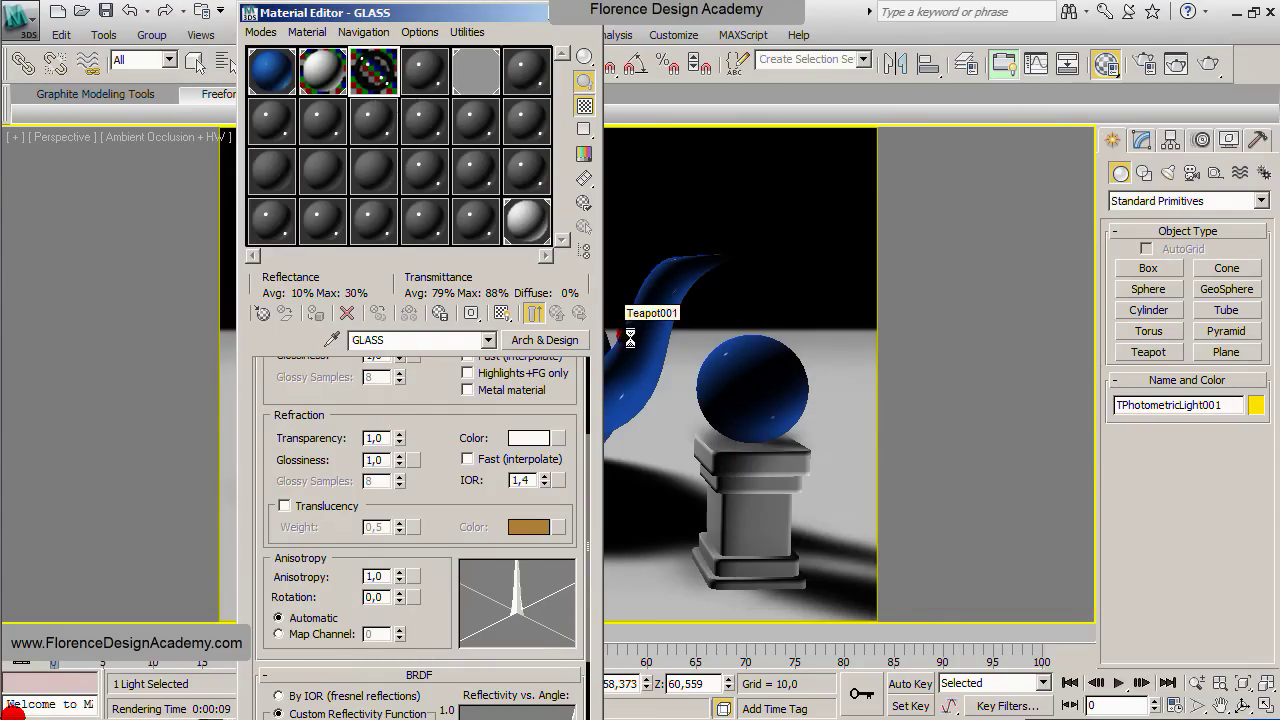
drag(547, 230, 634, 343)
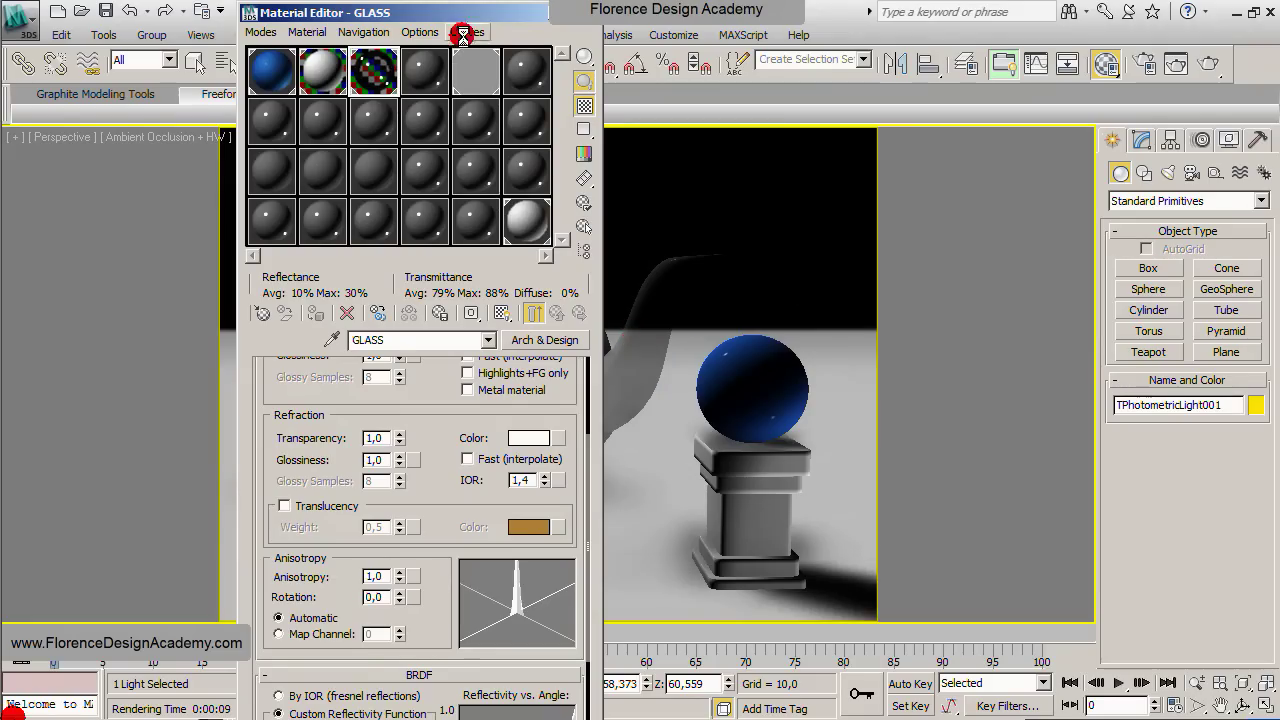
- Move the Material Editor off the teapot to view the clear-glass render
drag(466, 12, 248, 107)
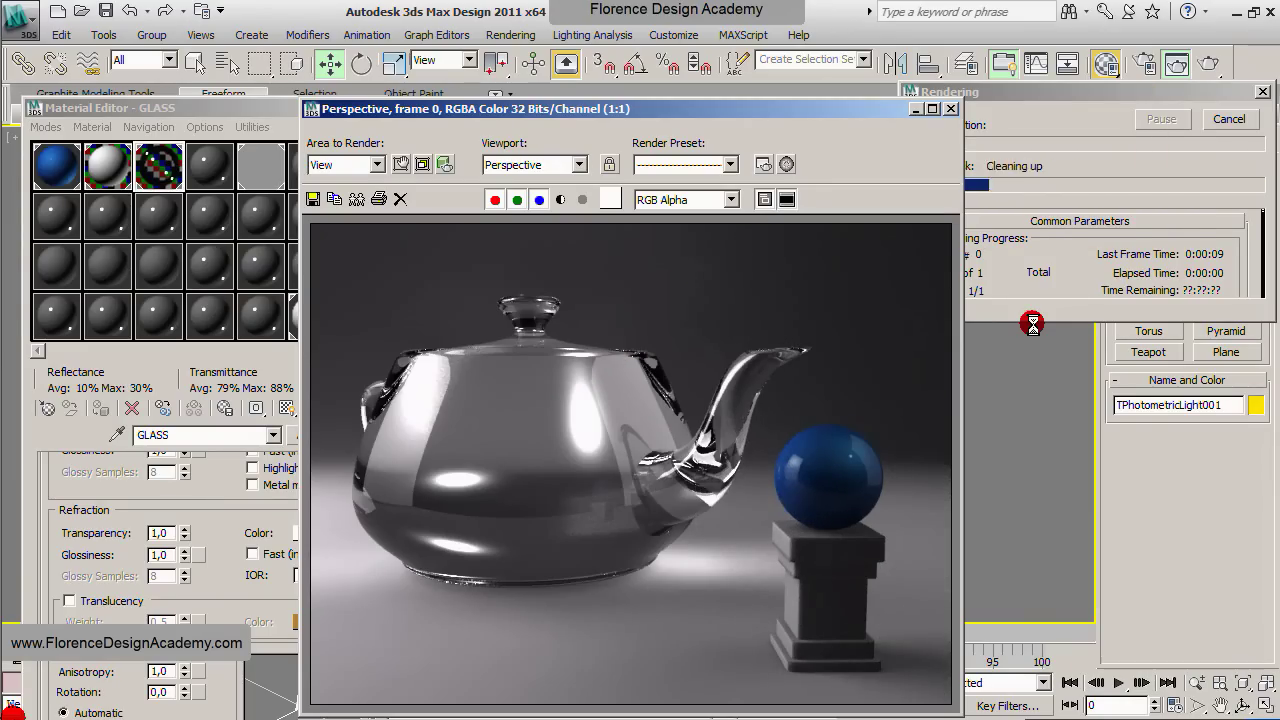
- Lower the GLASS index of refraction to about 1.01 and re-render the teapot
click(237, 110)
drag(237, 110, 366, 22)
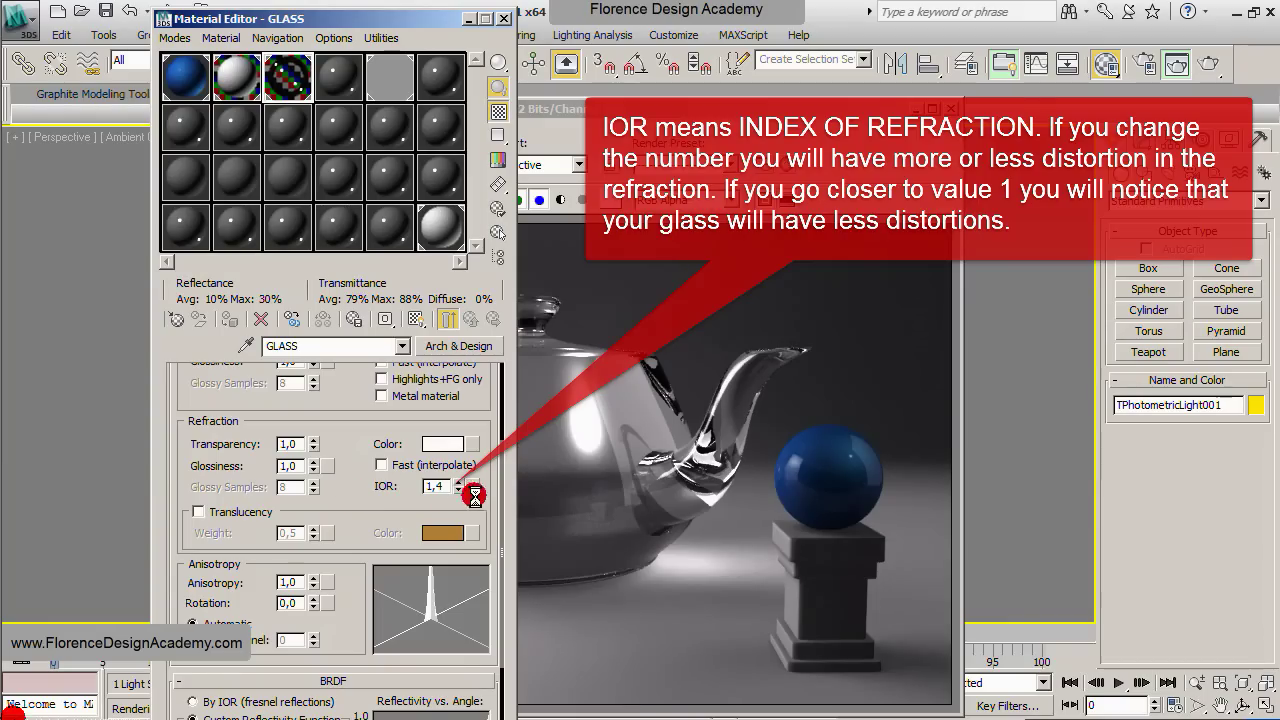
drag(460, 487, 460, 530)
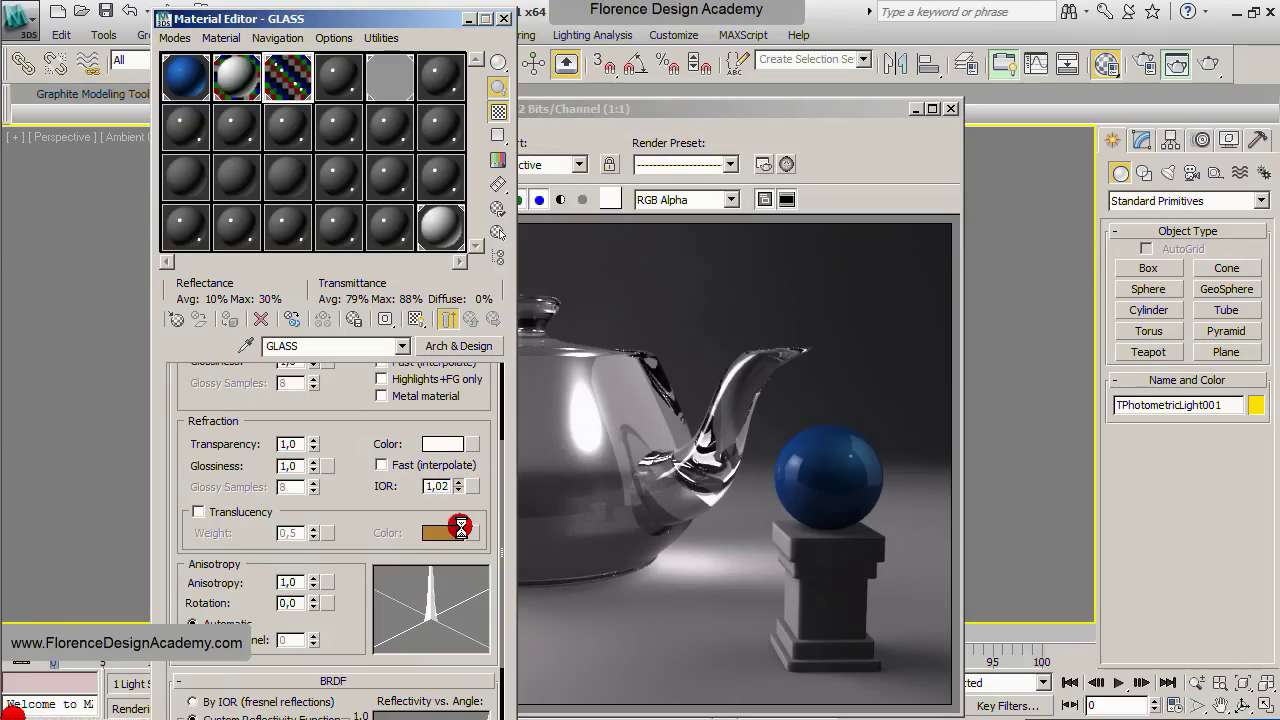
click(1202, 63)
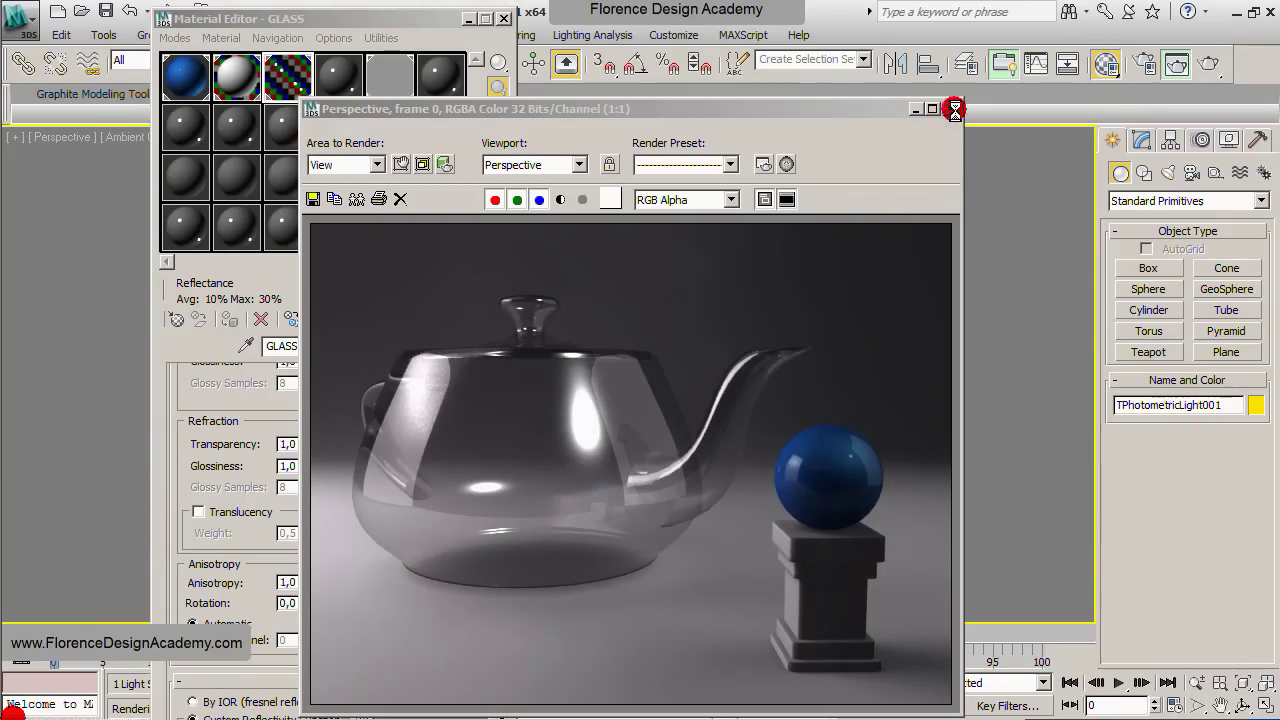
- Set GLASS reflectivity to about 0.19 while watching the magnified sample sphere
drag(868, 107, 1082, 101)
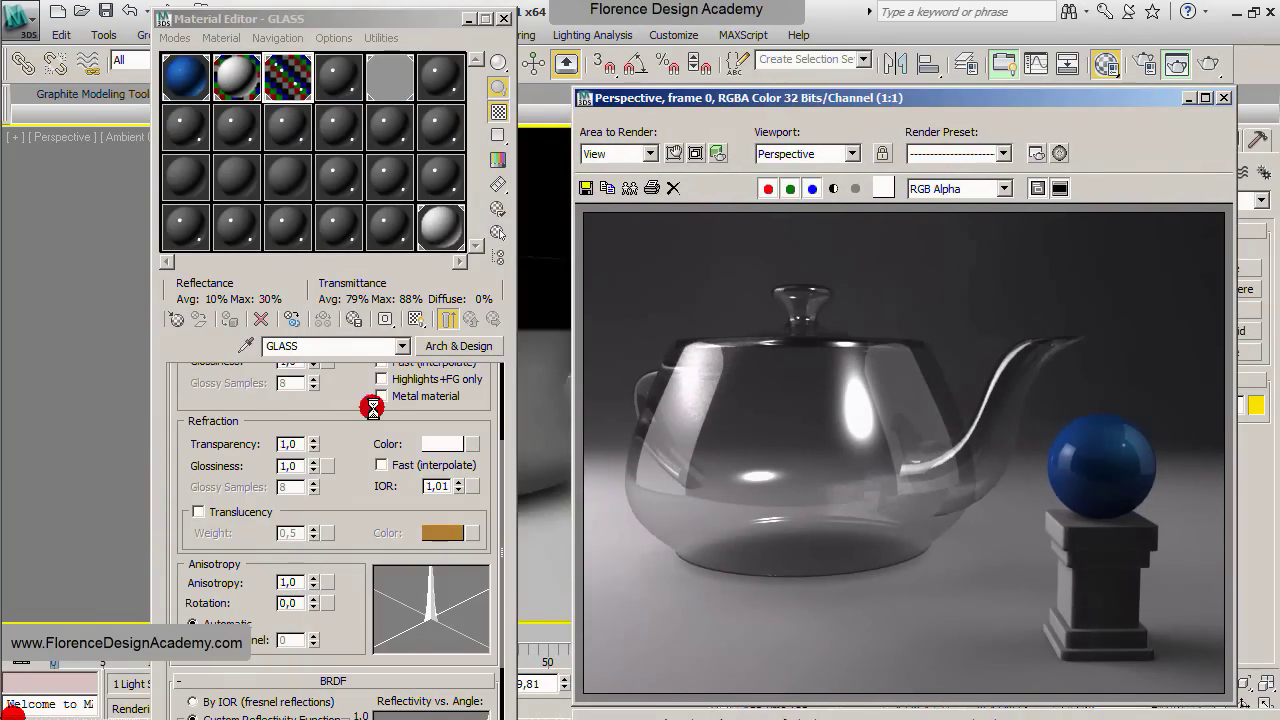
drag(338, 397, 336, 567)
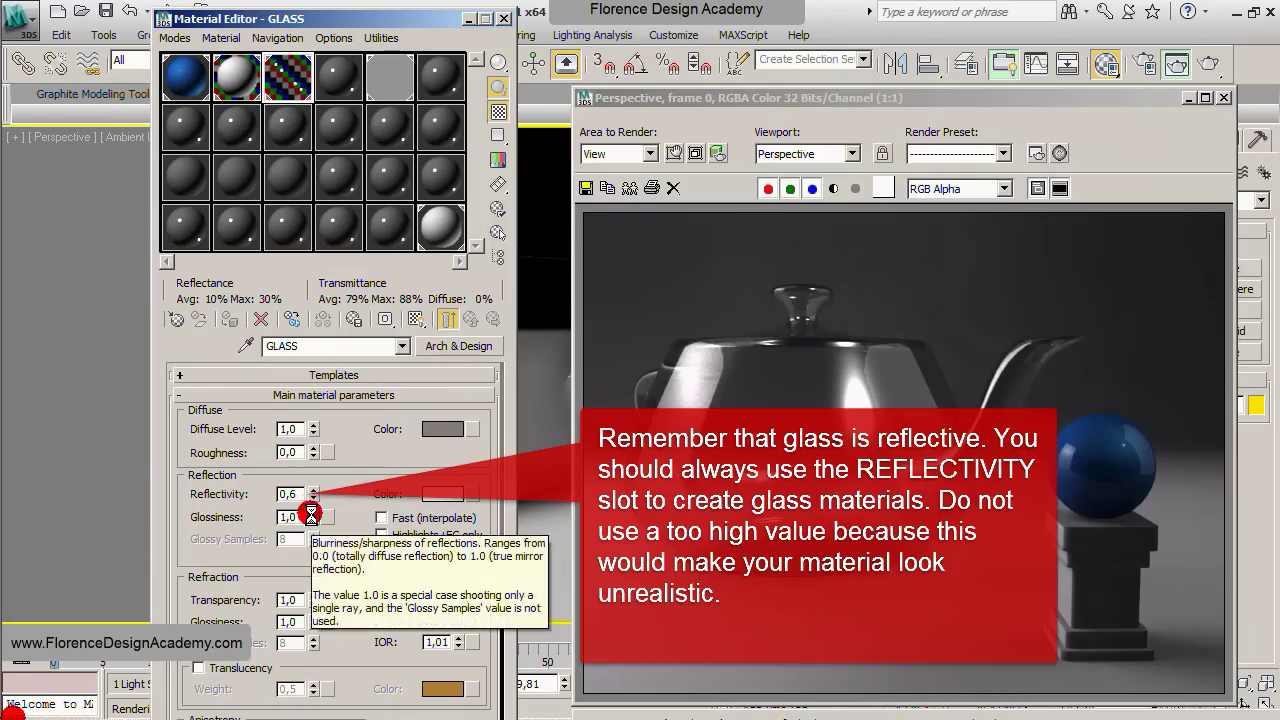
double_click(290, 80)
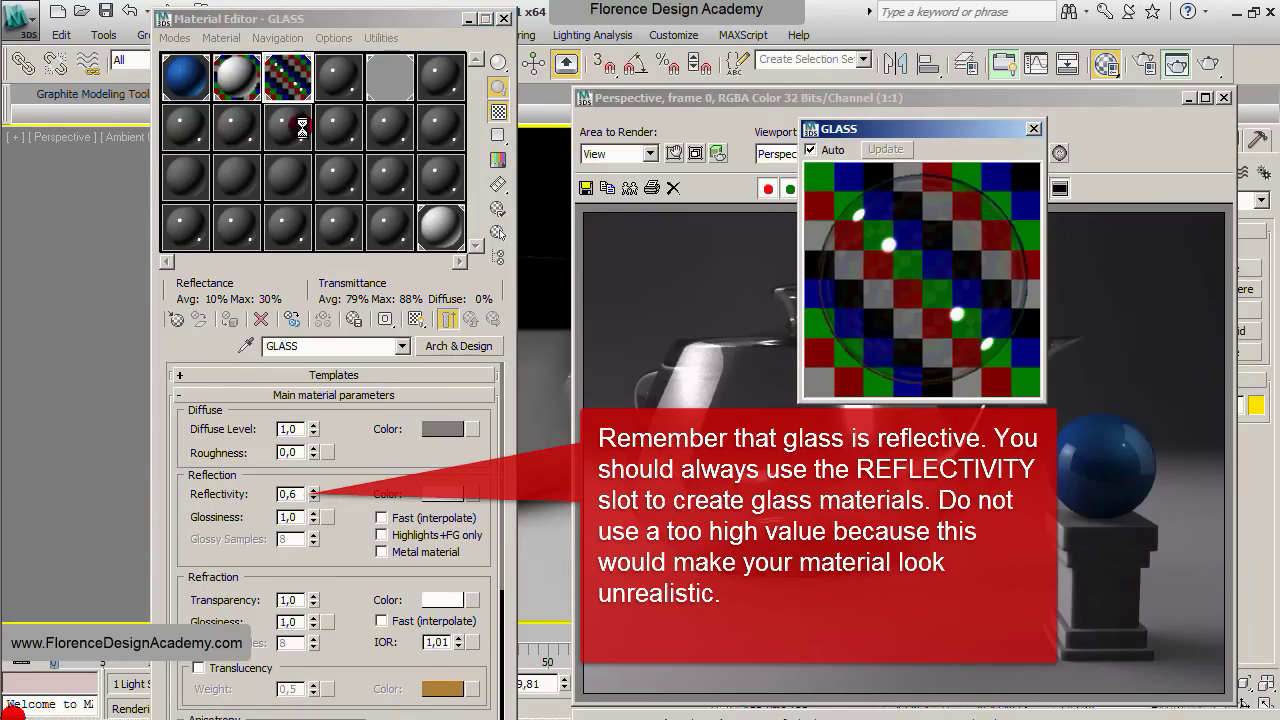
click(311, 517)
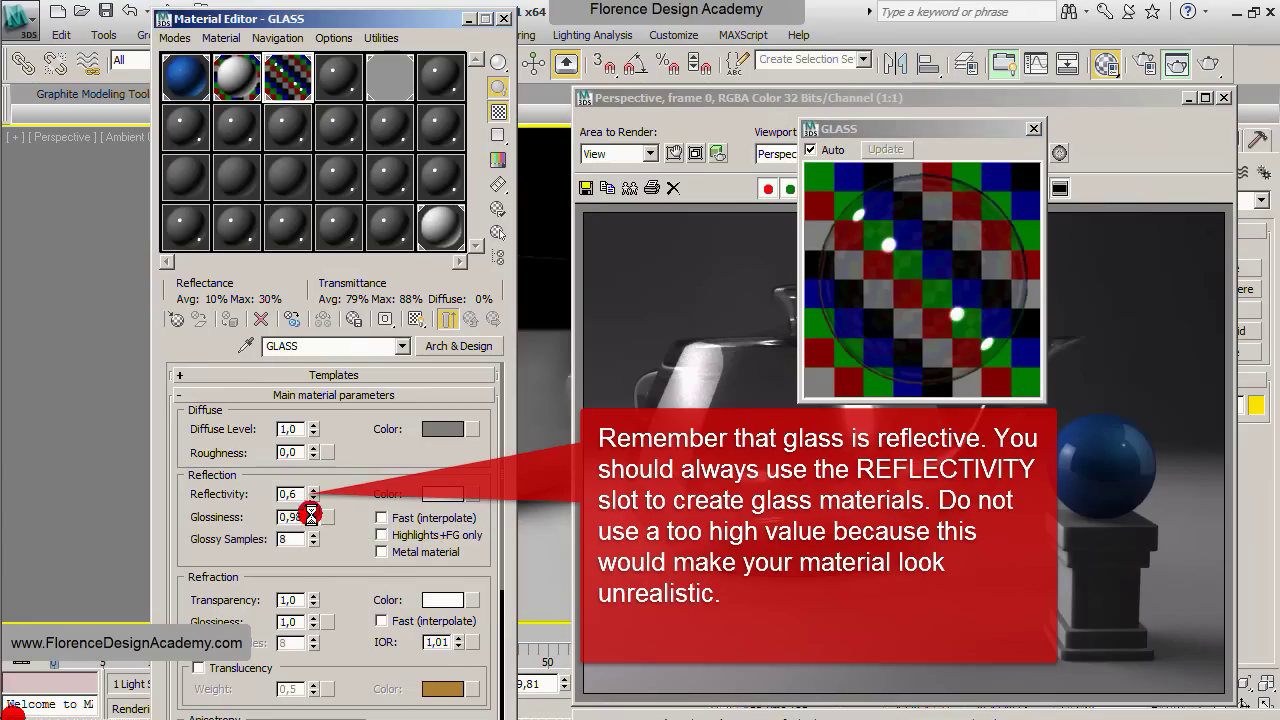
drag(314, 493, 314, 430)
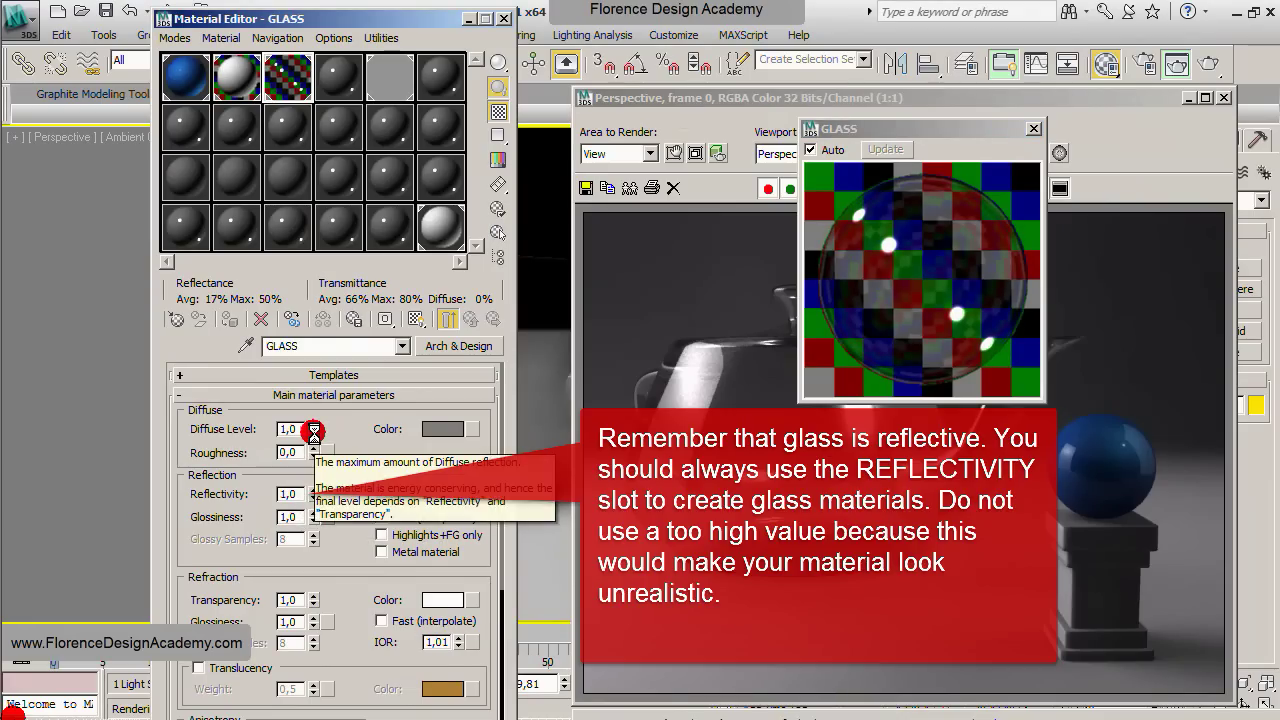
drag(314, 493, 314, 576)
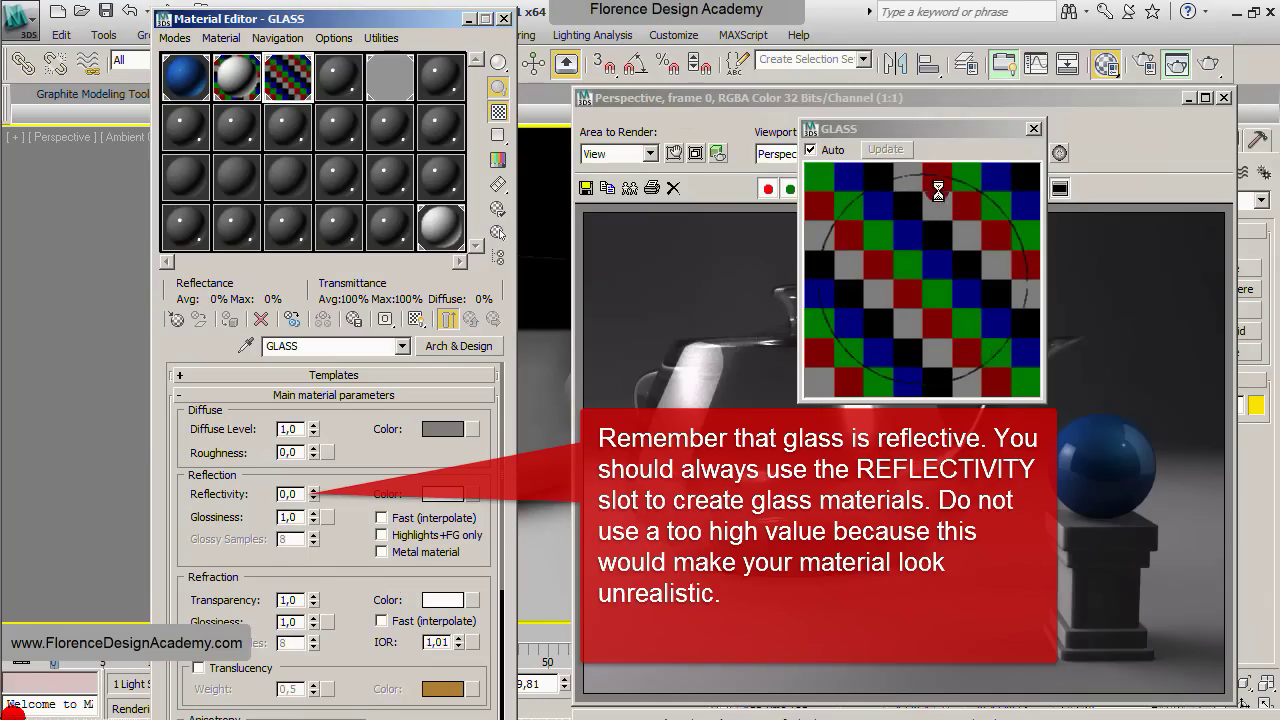
drag(313, 493, 315, 473)
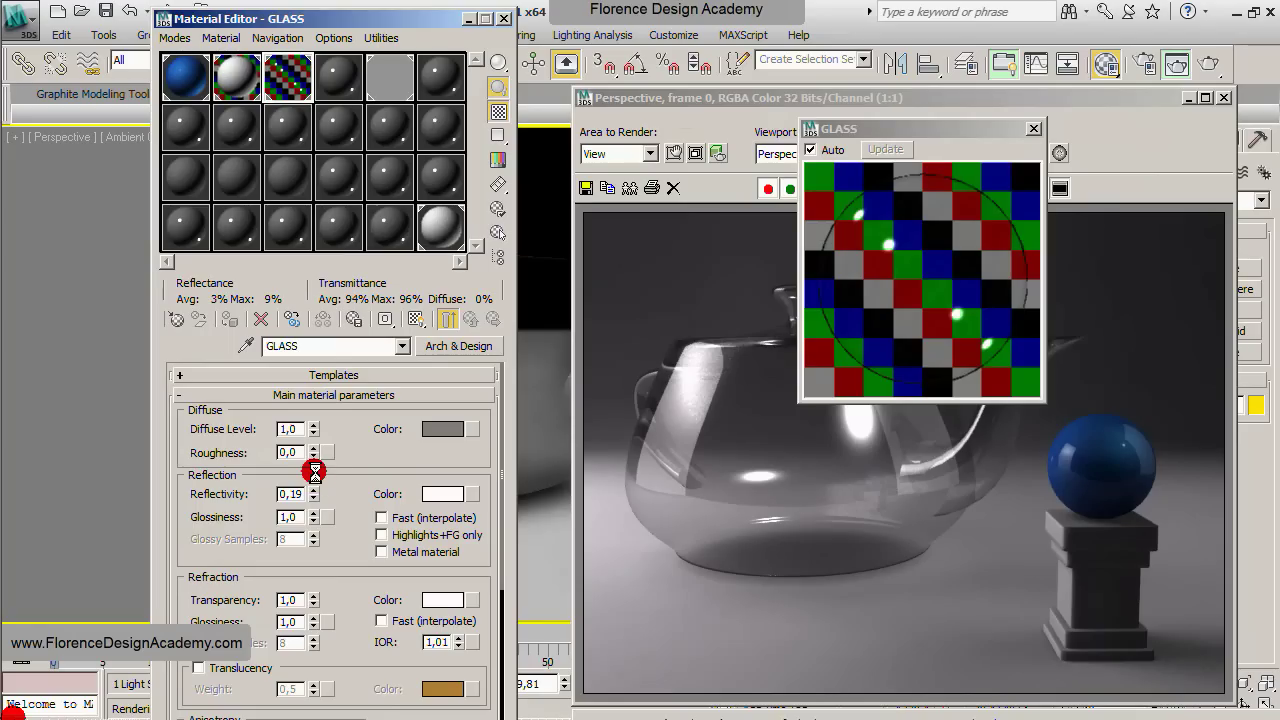
drag(351, 529, 354, 356)
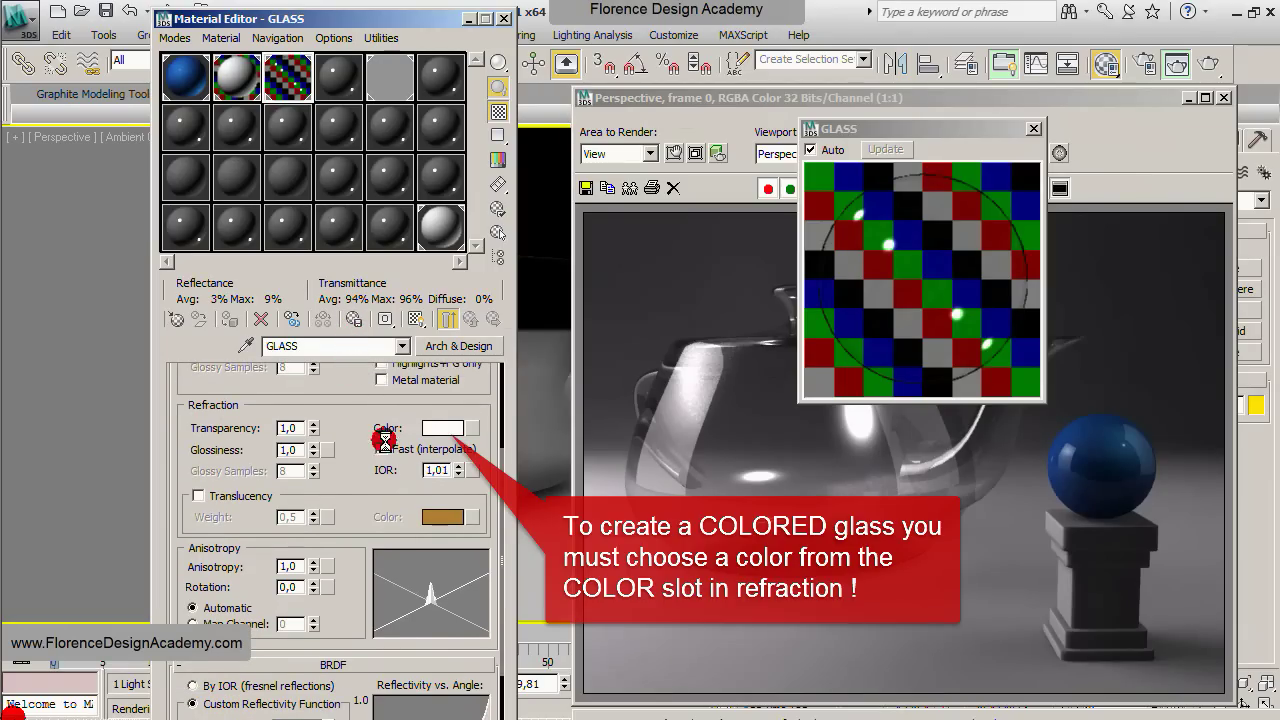
- Make the refraction colour blue (R 0.18, G 0.275, B 0.835) and copy it into Diffuse
click(441, 429)
mouse_move(598, 366)
mouse_down()
mouse_move(646, 272)
mouse_move(717, 249)
mouse_up()
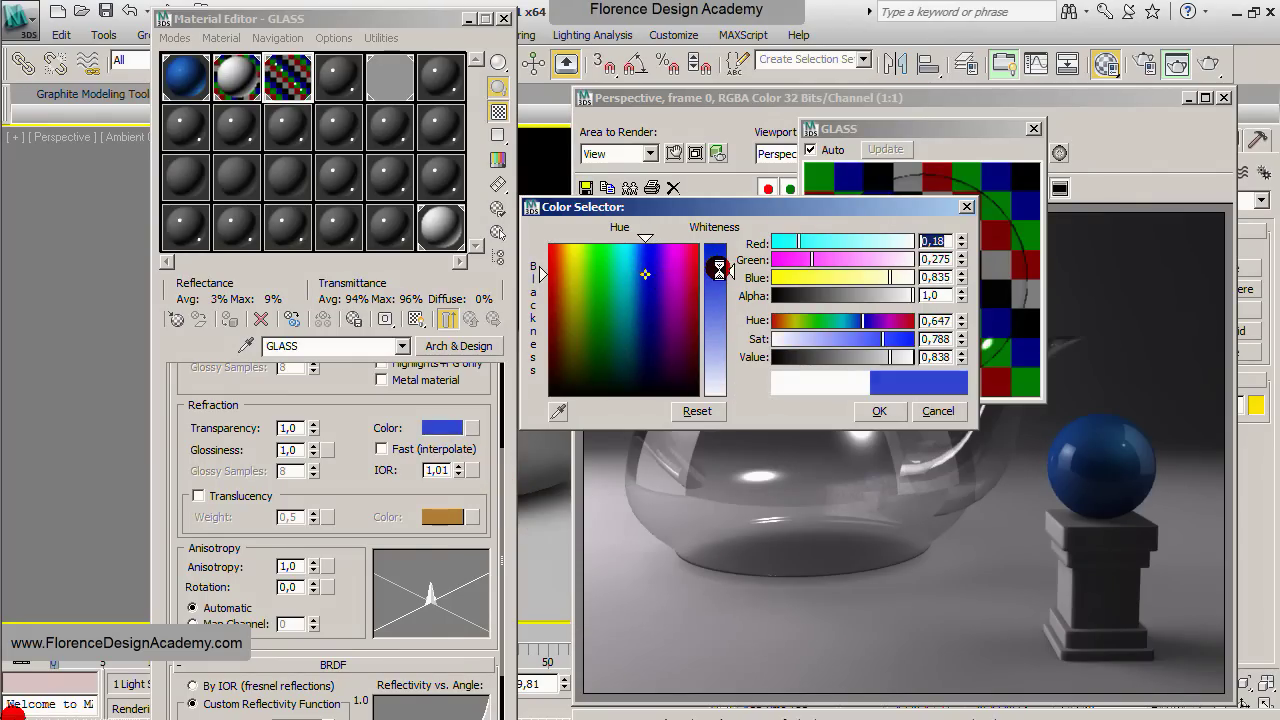
click(877, 410)
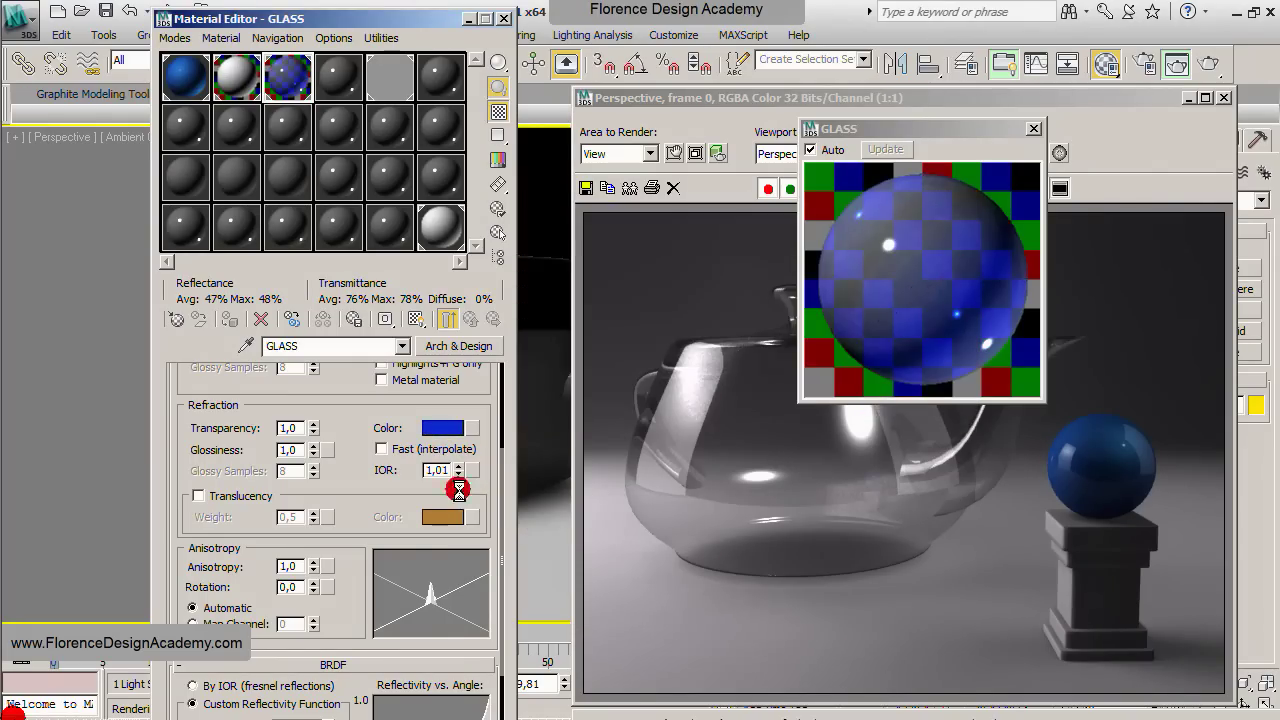
mouse_move(466, 398)
mouse_down()
mouse_move(460, 572)
mouse_move(443, 429)
mouse_up()
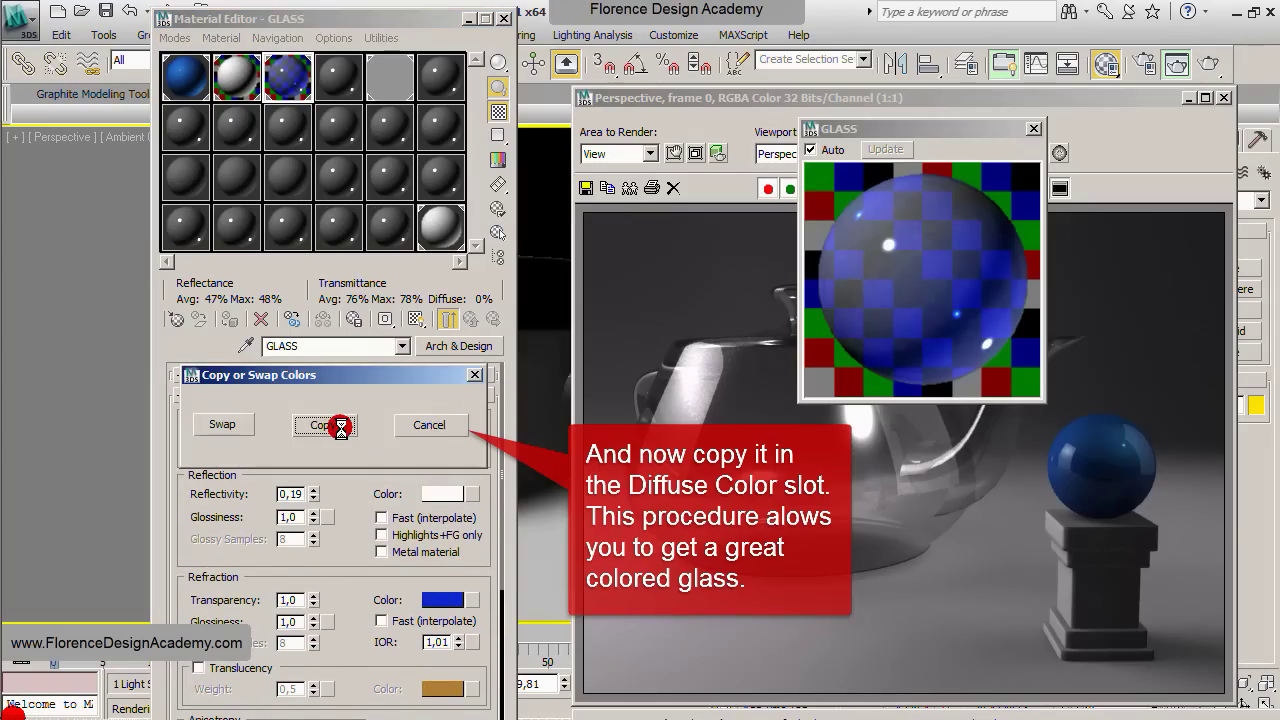
click(335, 425)
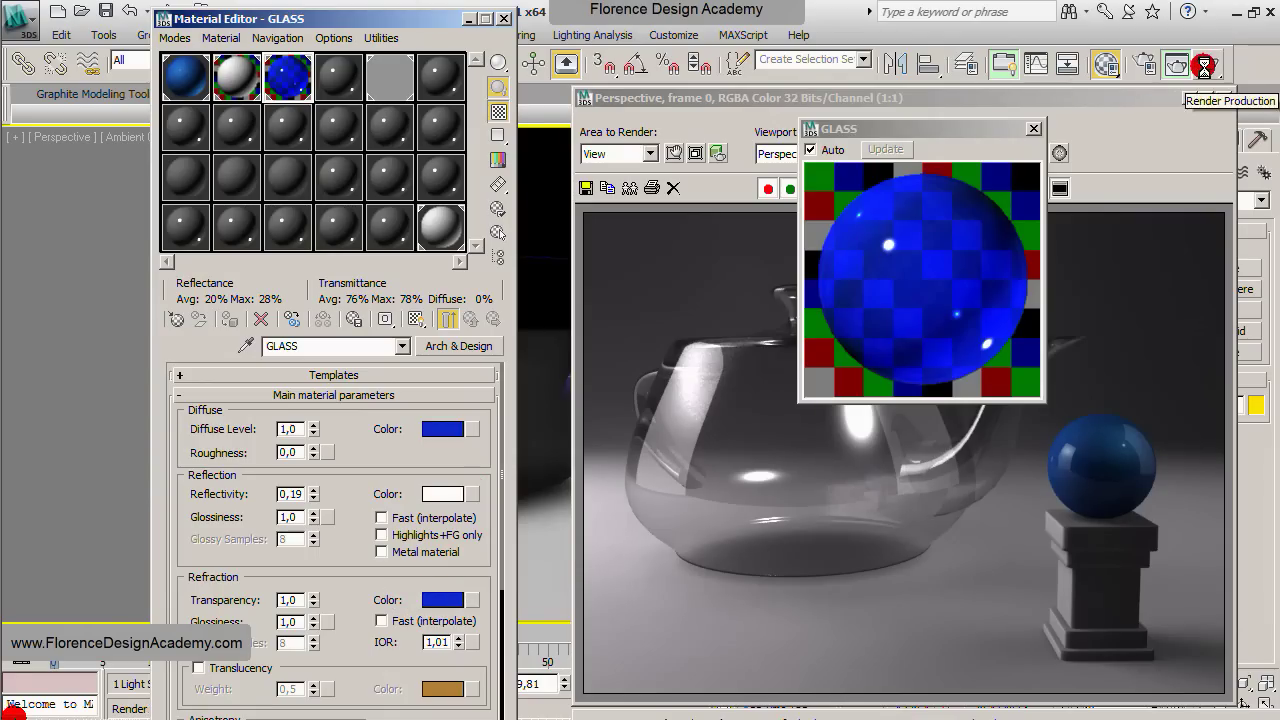
- Render the teapot in blue-tinted glass and move the Material Editor aside
click(1204, 67)
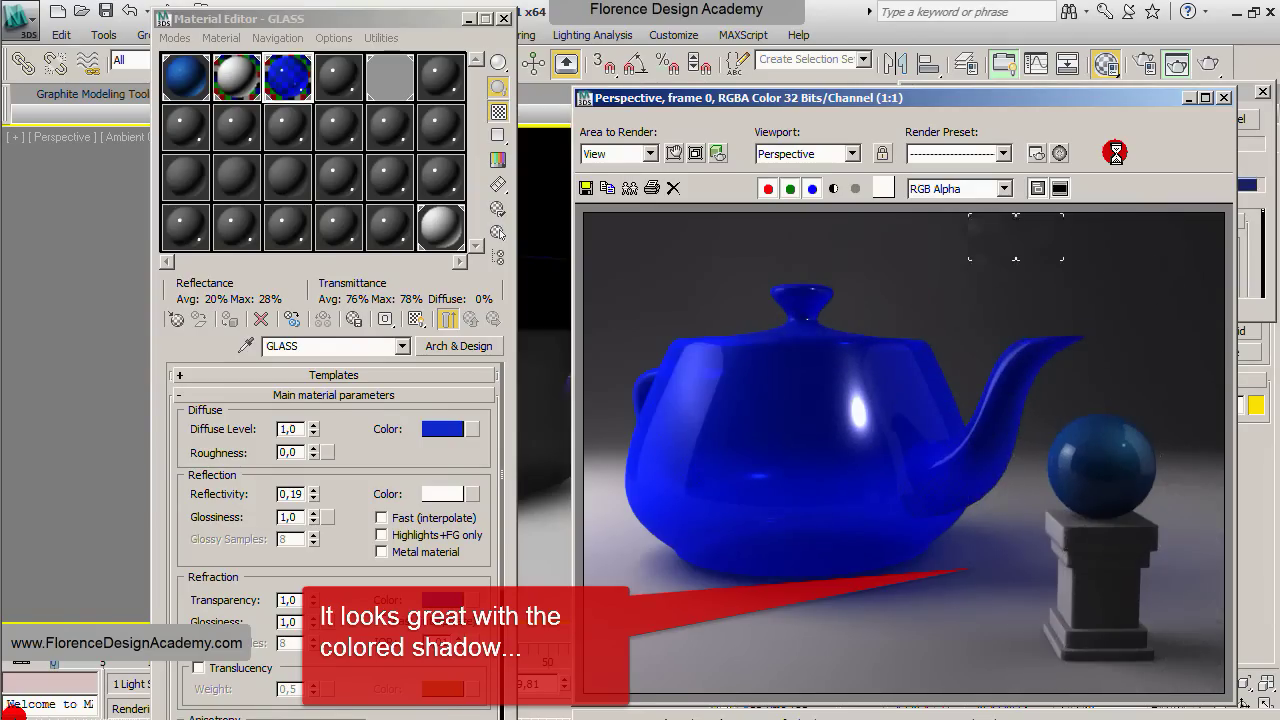
drag(379, 20, 435, 15)
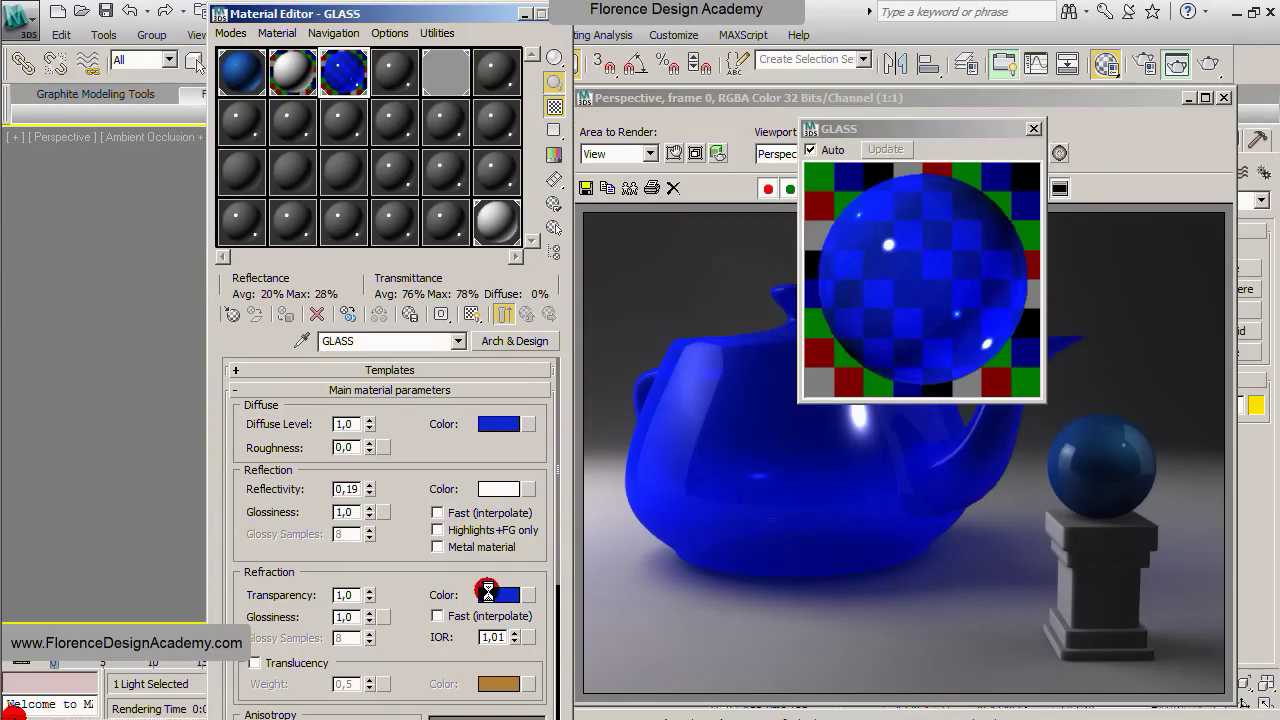
- Lighten the refraction colour to pale blue (R 0.659, G 0.698, B 0.929) and re-render
click(497, 594)
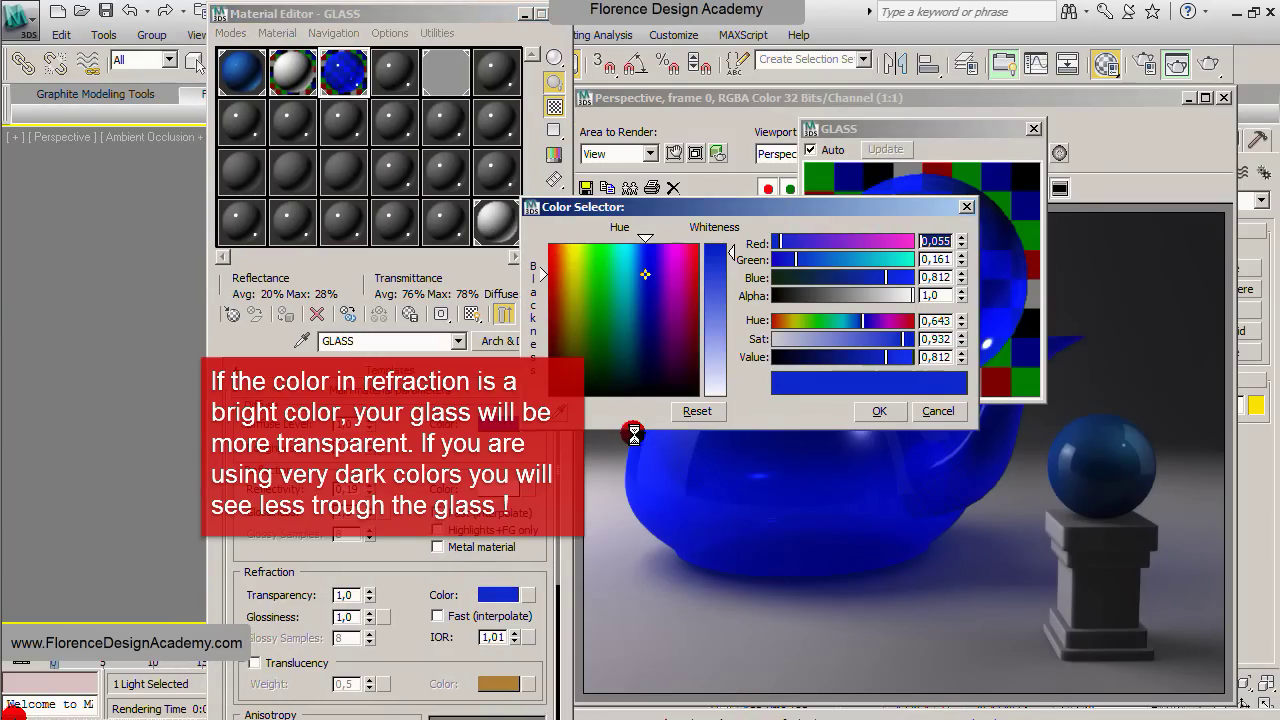
drag(751, 206, 876, 382)
drag(856, 424, 855, 520)
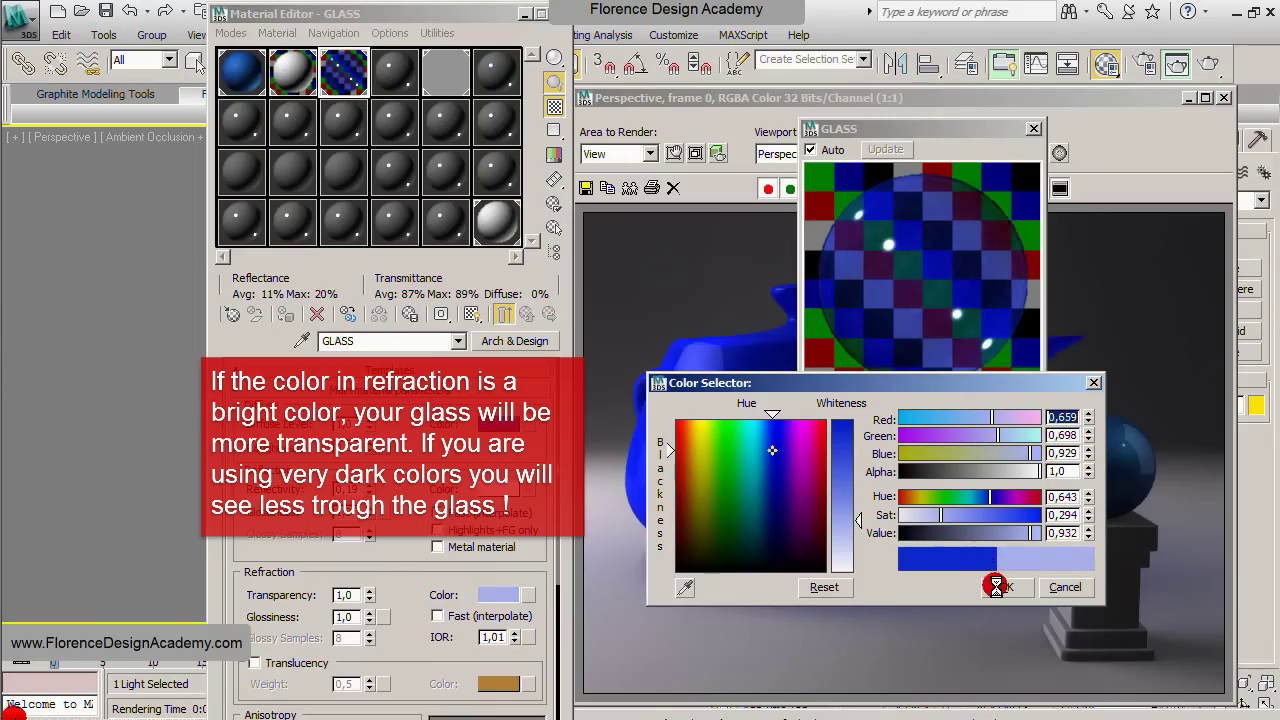
click(996, 587)
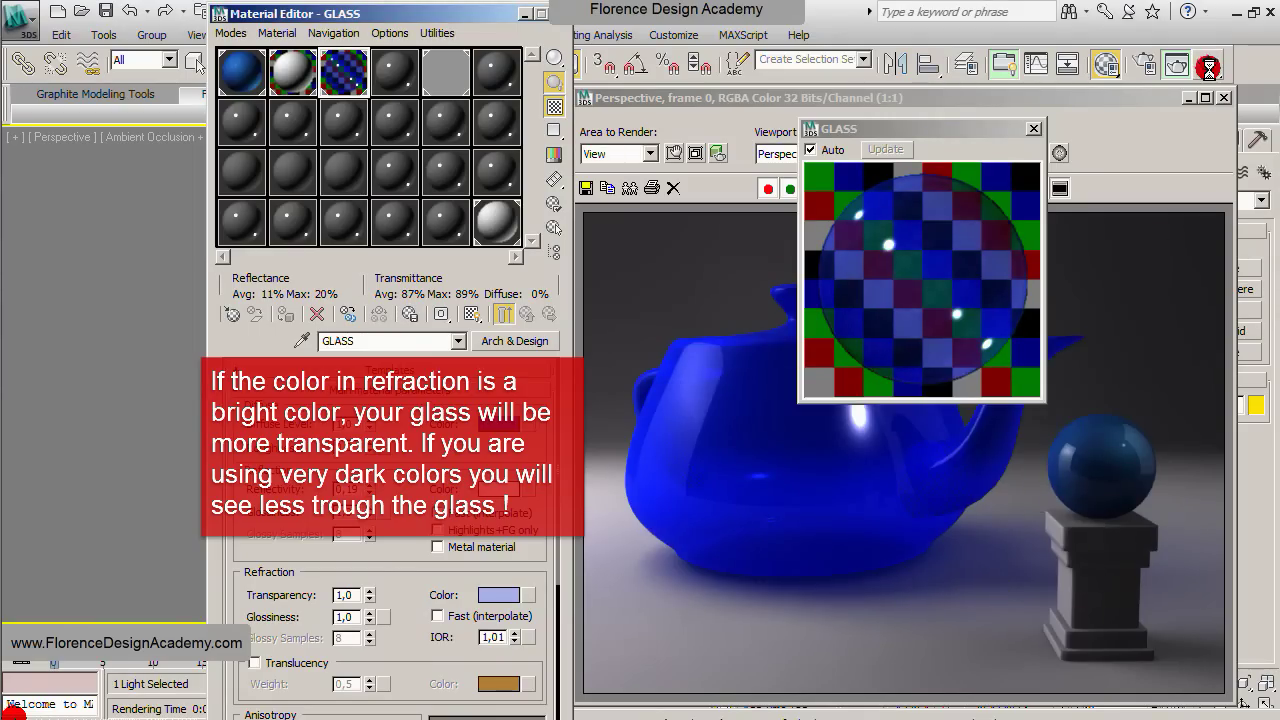
click(1209, 65)
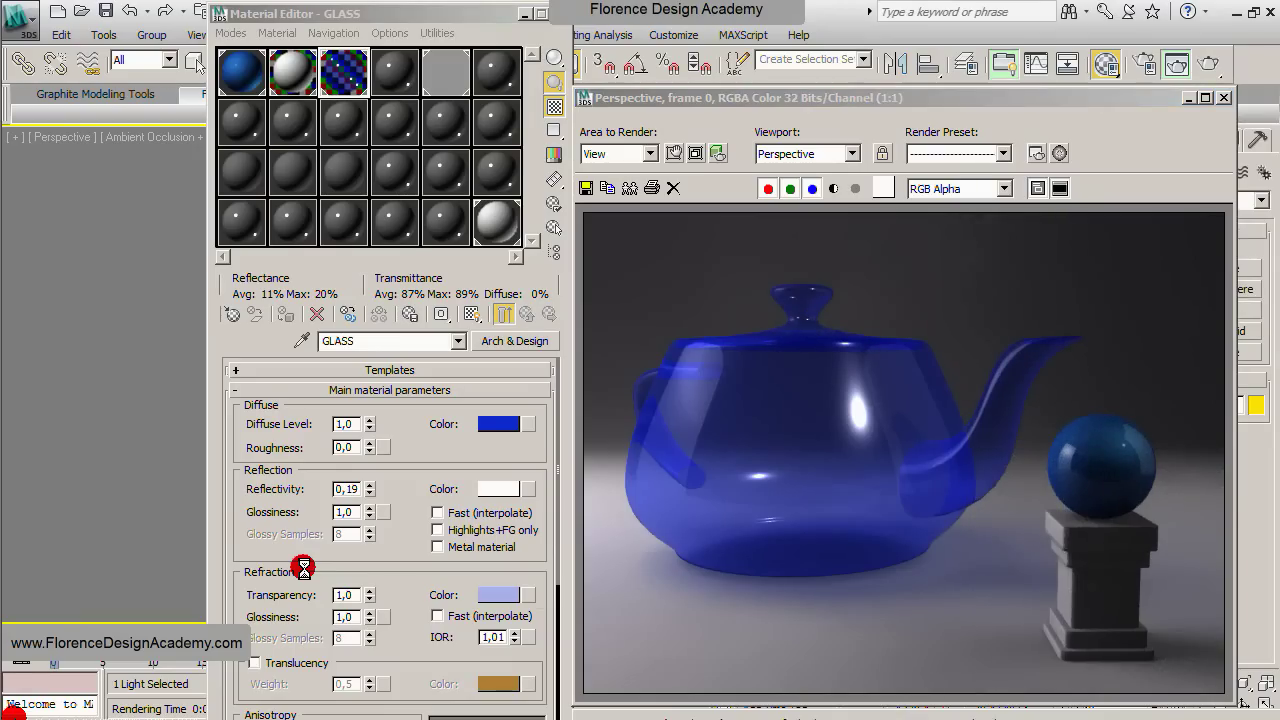
- Make the GLASS diffuse colour red and copy it onto the Refraction colour
click(498, 424)
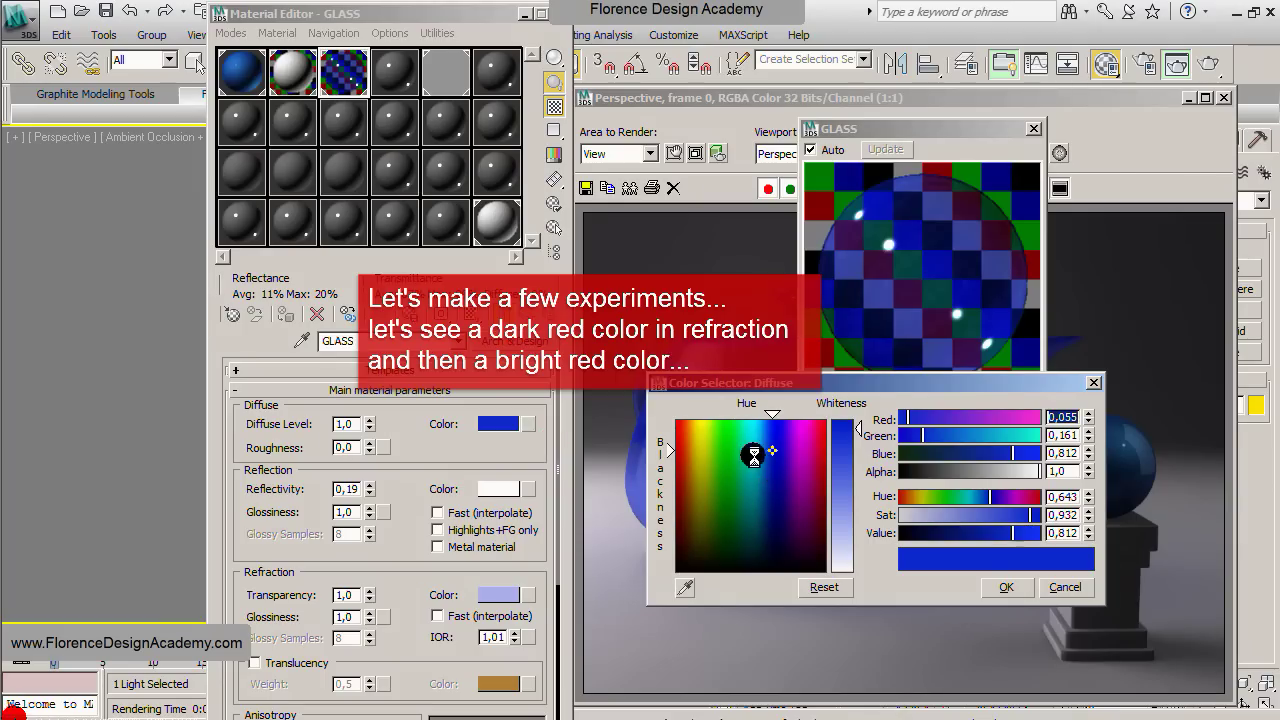
drag(677, 443, 676, 456)
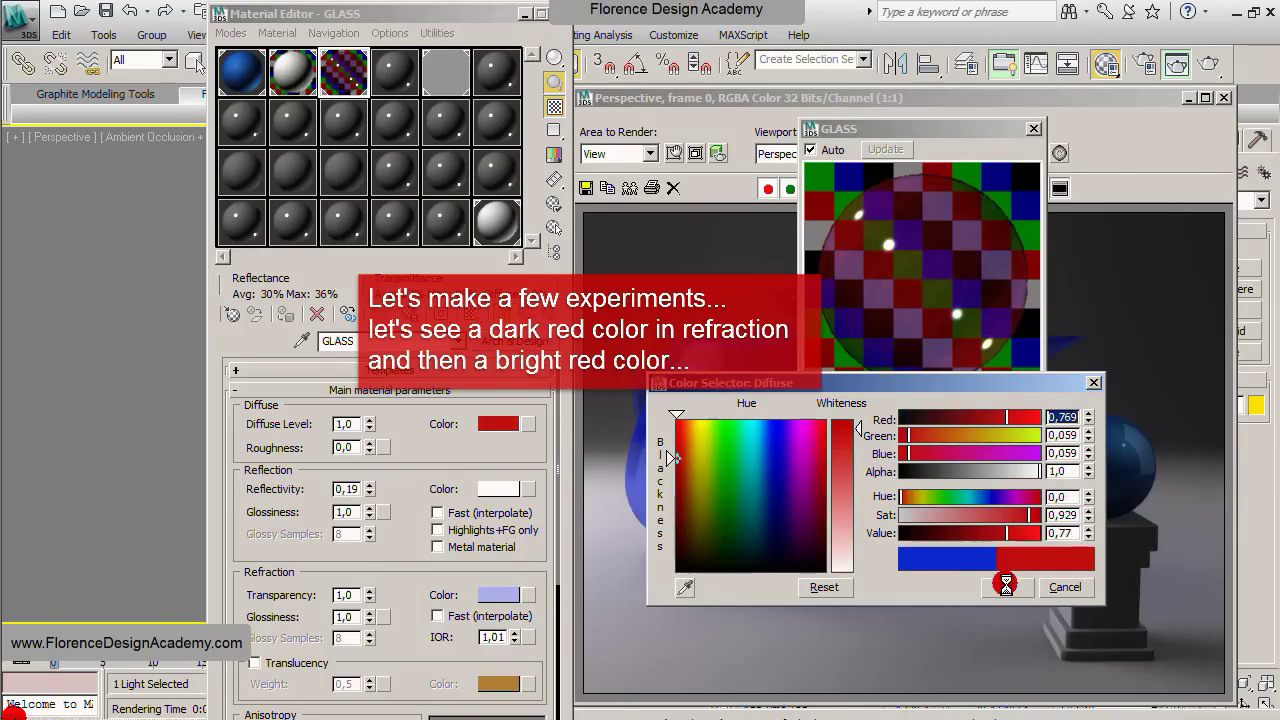
click(1006, 587)
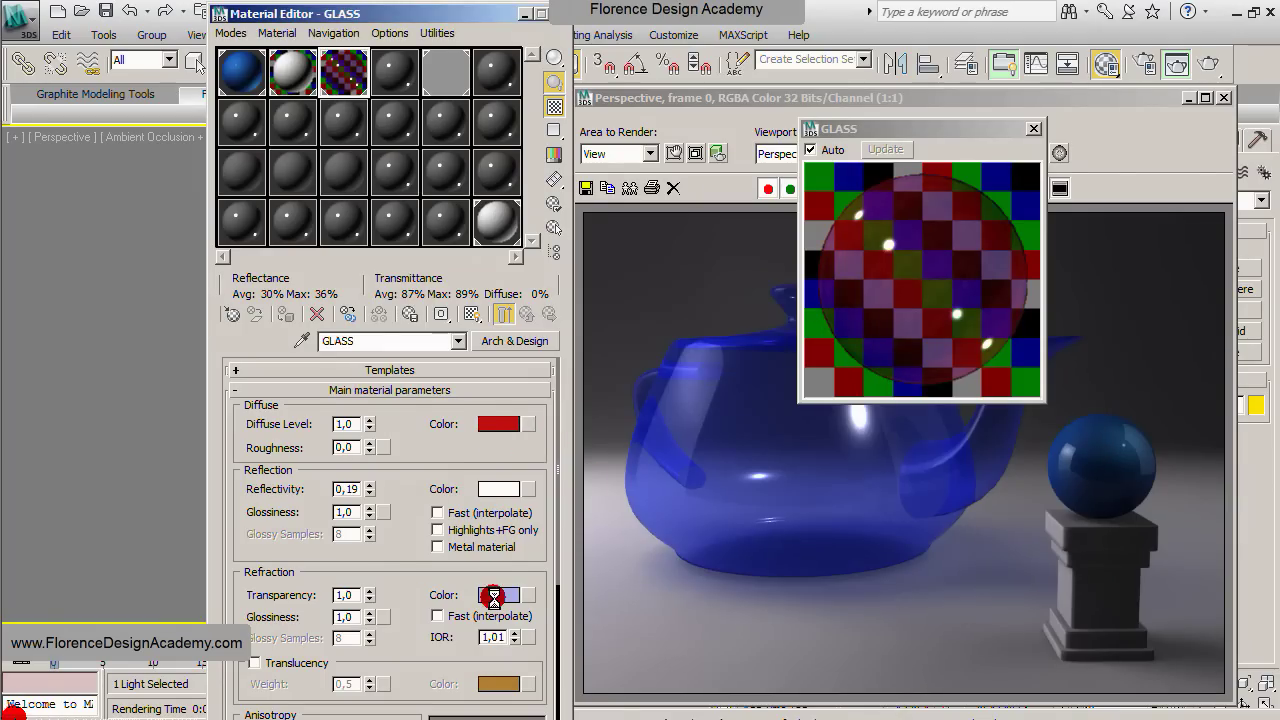
drag(497, 538, 492, 594)
click(391, 419)
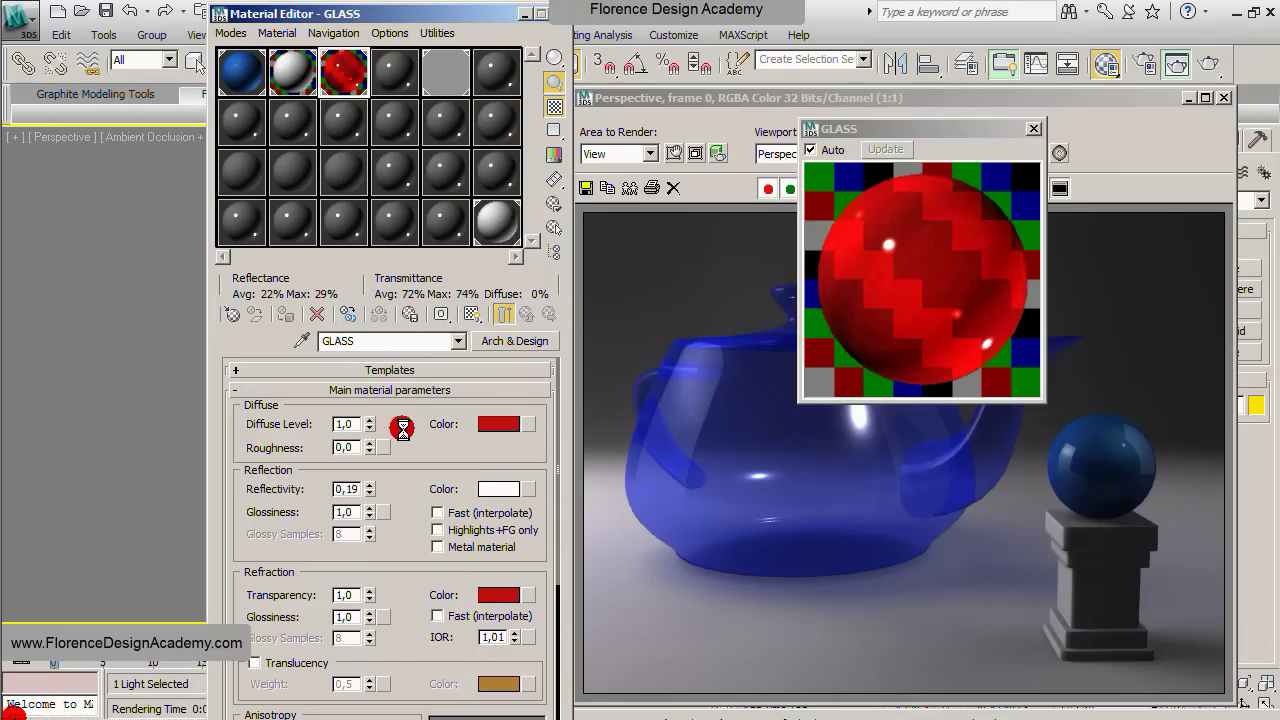
- Adjust the refraction colour to pale pink (R 0.984, G 0.698, B 0.698)
click(497, 594)
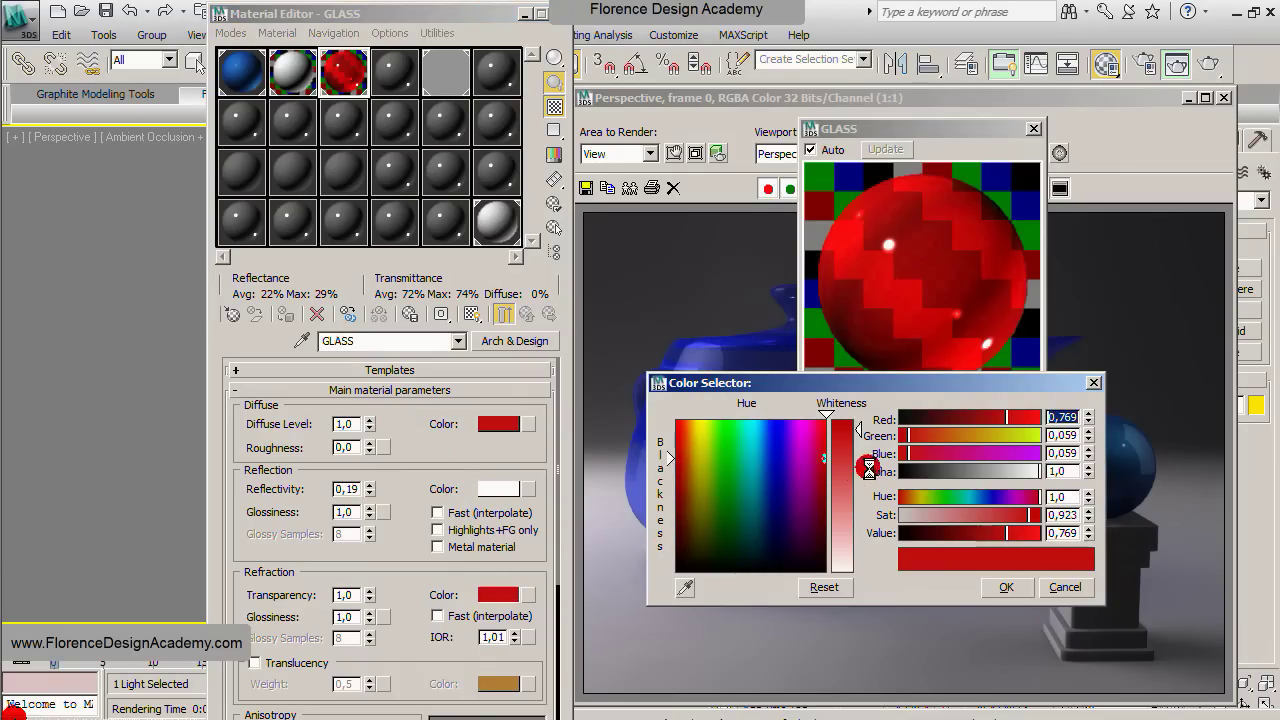
drag(1006, 418, 963, 418)
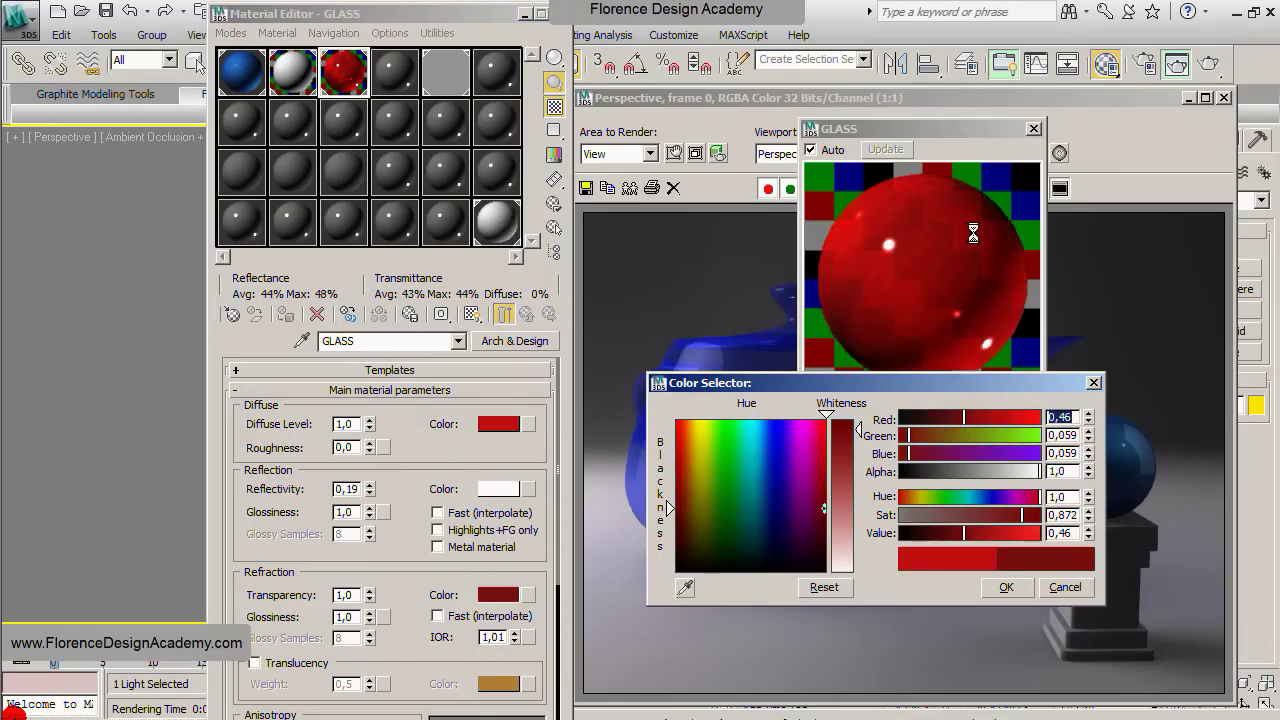
drag(965, 415, 1035, 418)
drag(850, 426, 847, 526)
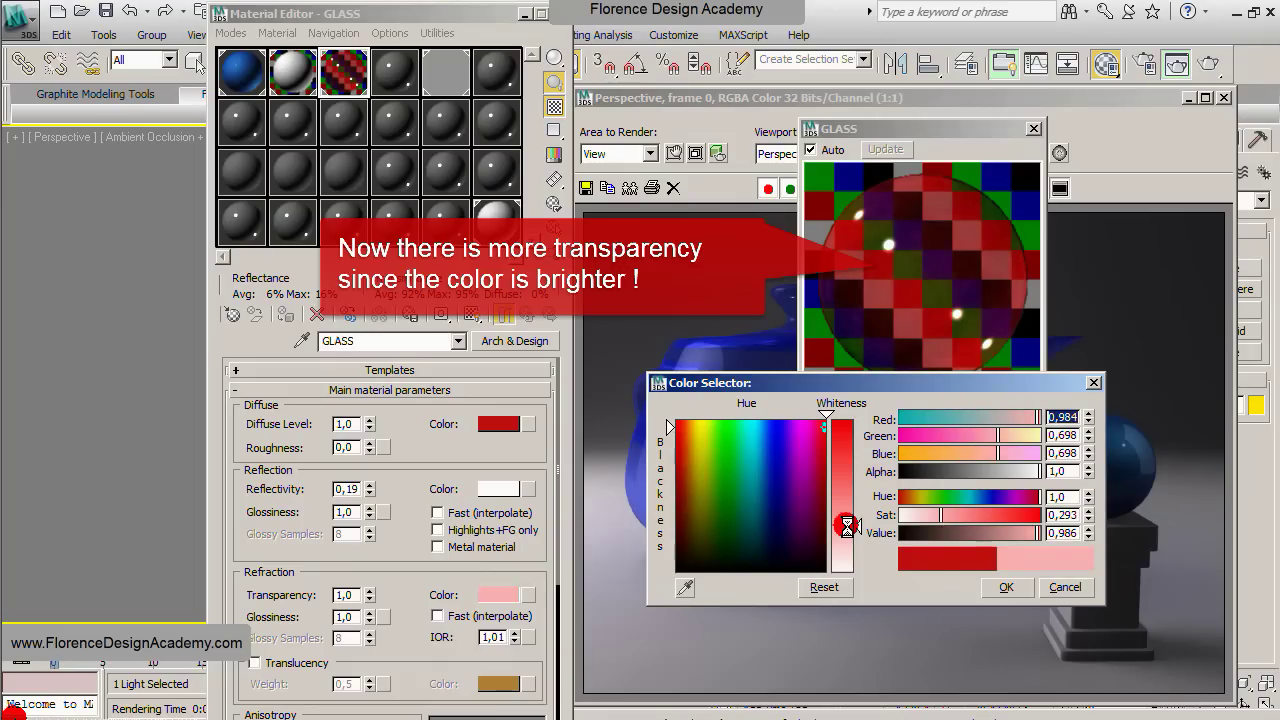
click(1004, 587)
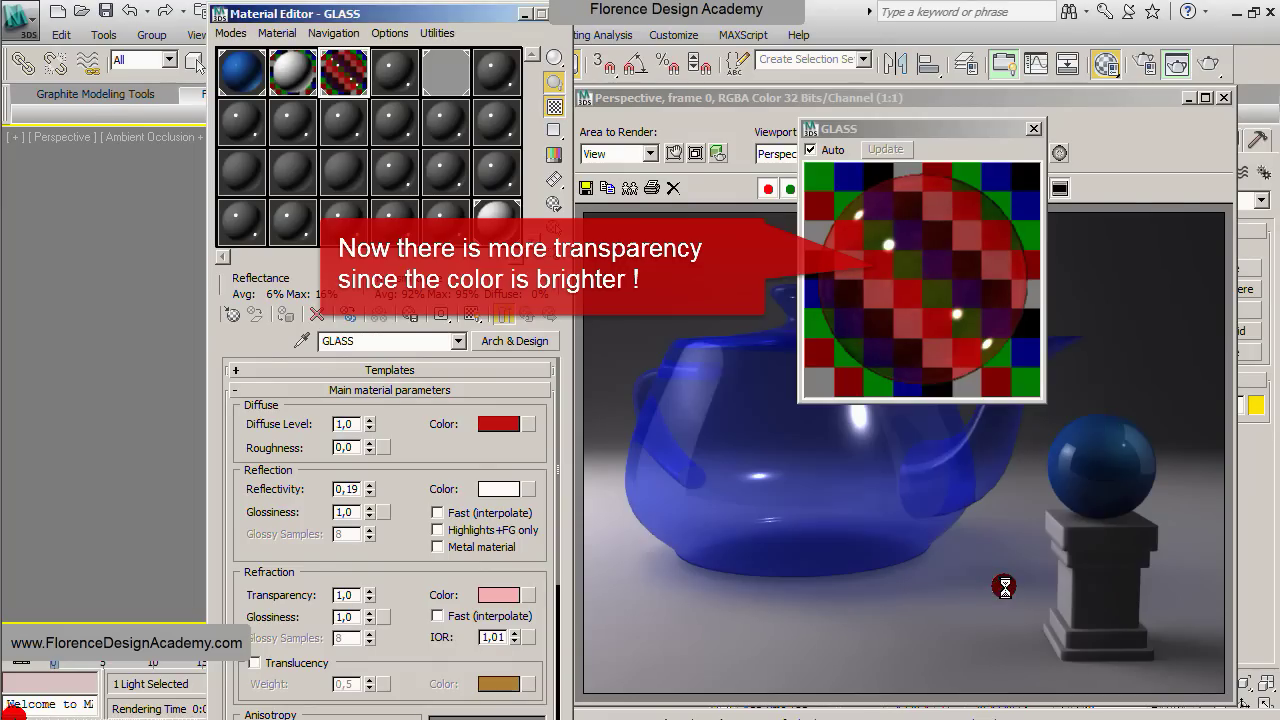
click(1033, 133)
drag(959, 100, 678, 44)
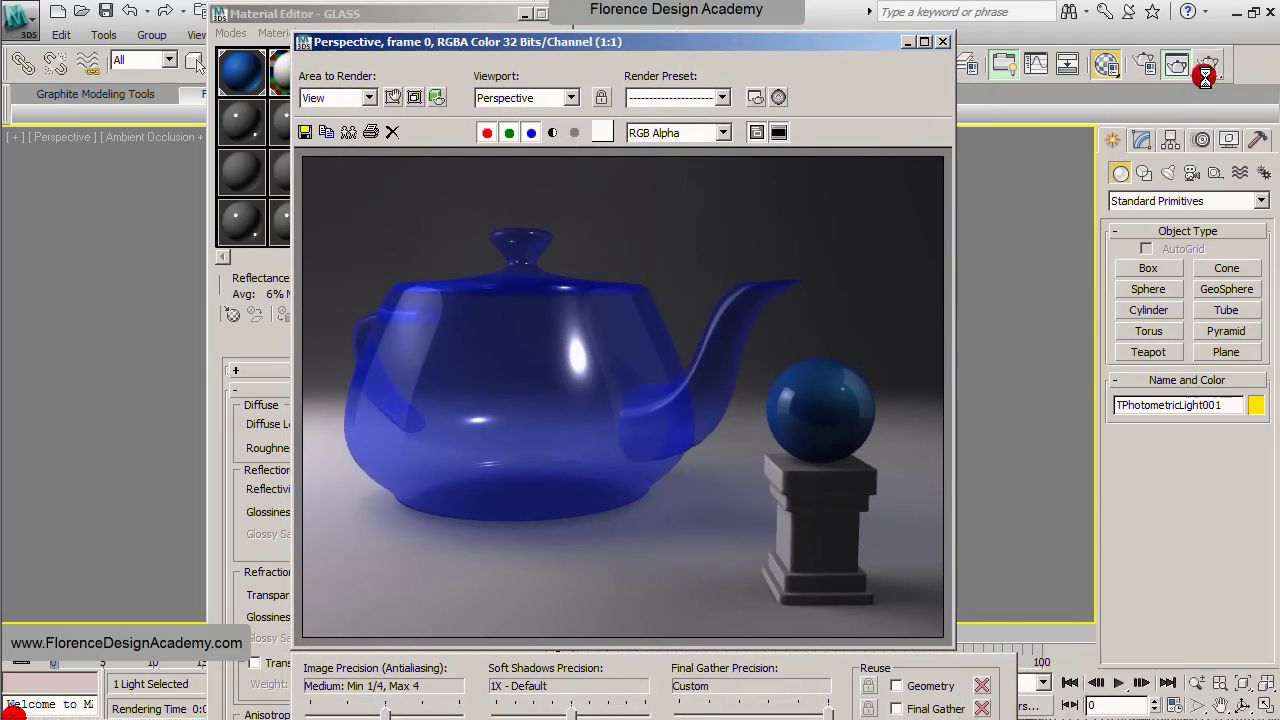
- Render the teapot as translucent red glass beside the blue sphere, then close the render
click(1206, 68)
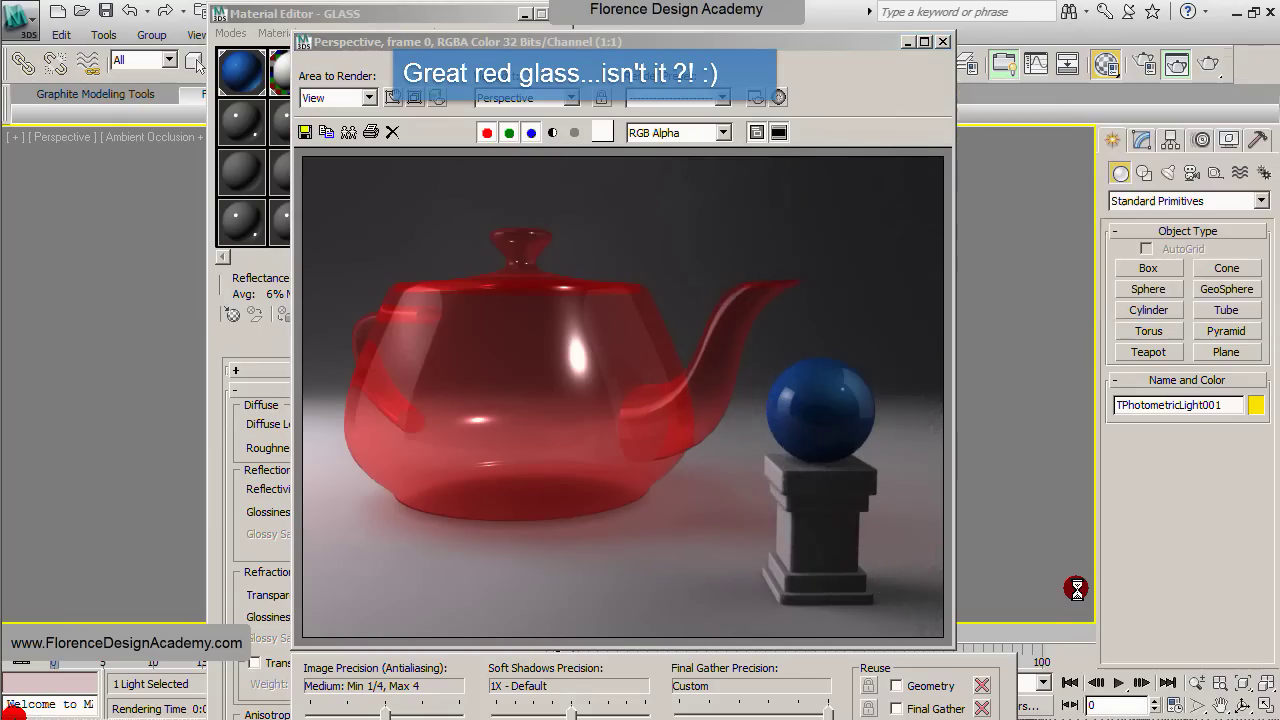
click(943, 44)
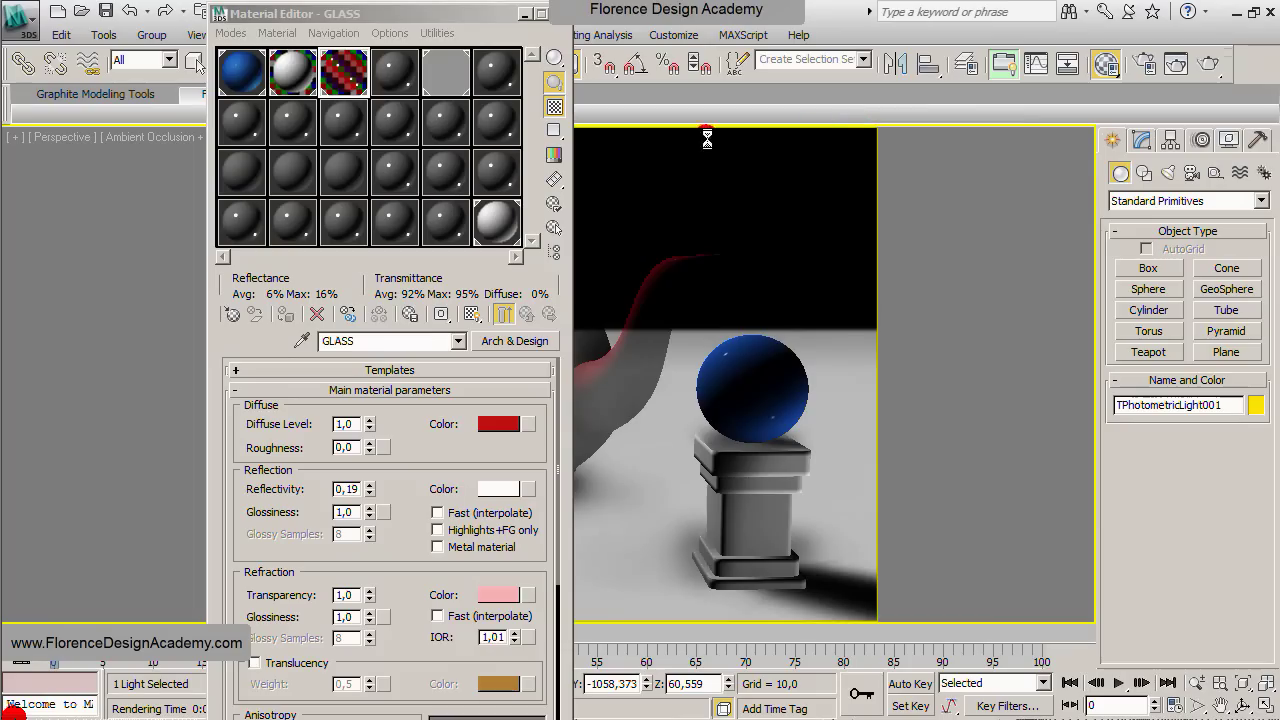
- Select the unused 16 - Default slot and convert it to a Raytrace material
click(392, 78)
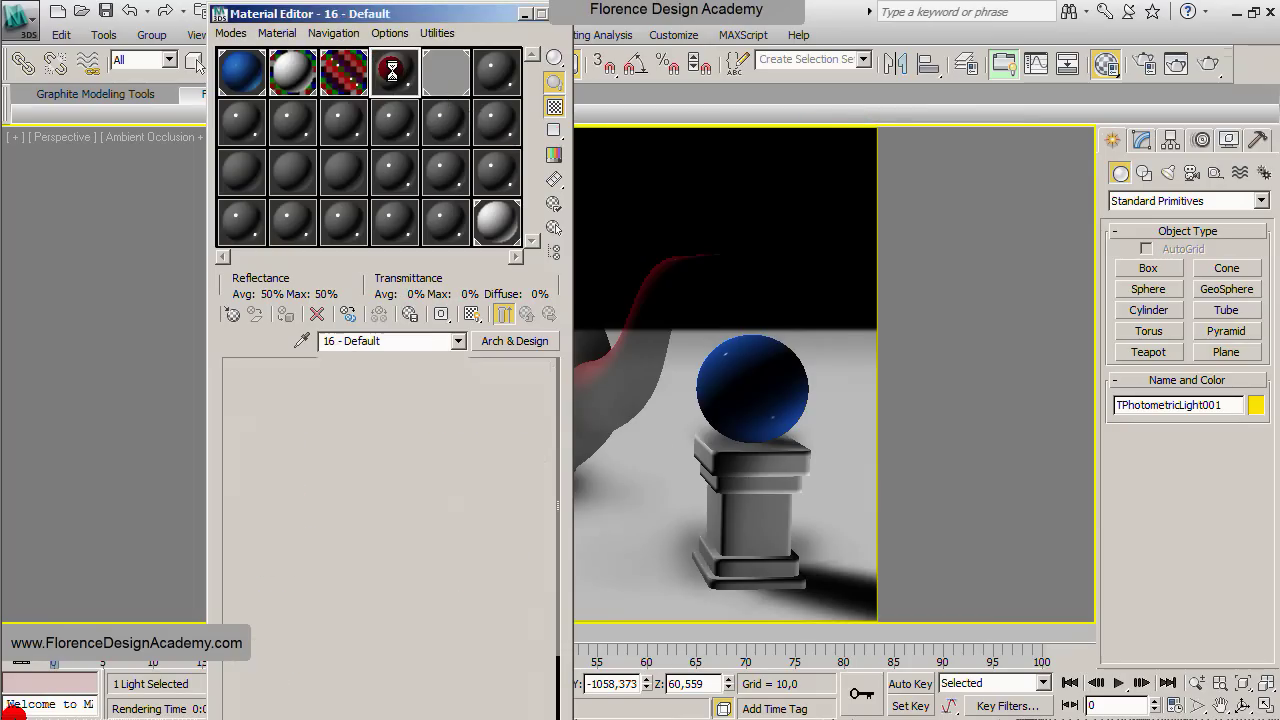
click(485, 334)
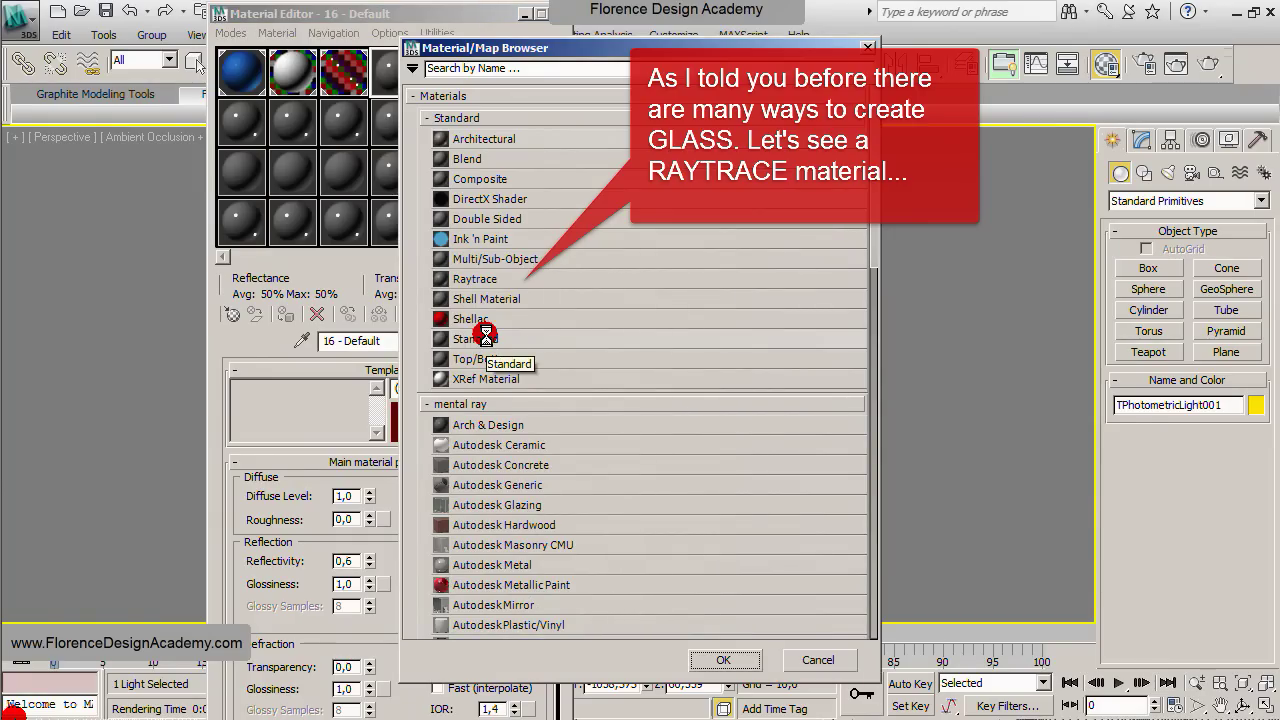
double_click(477, 278)
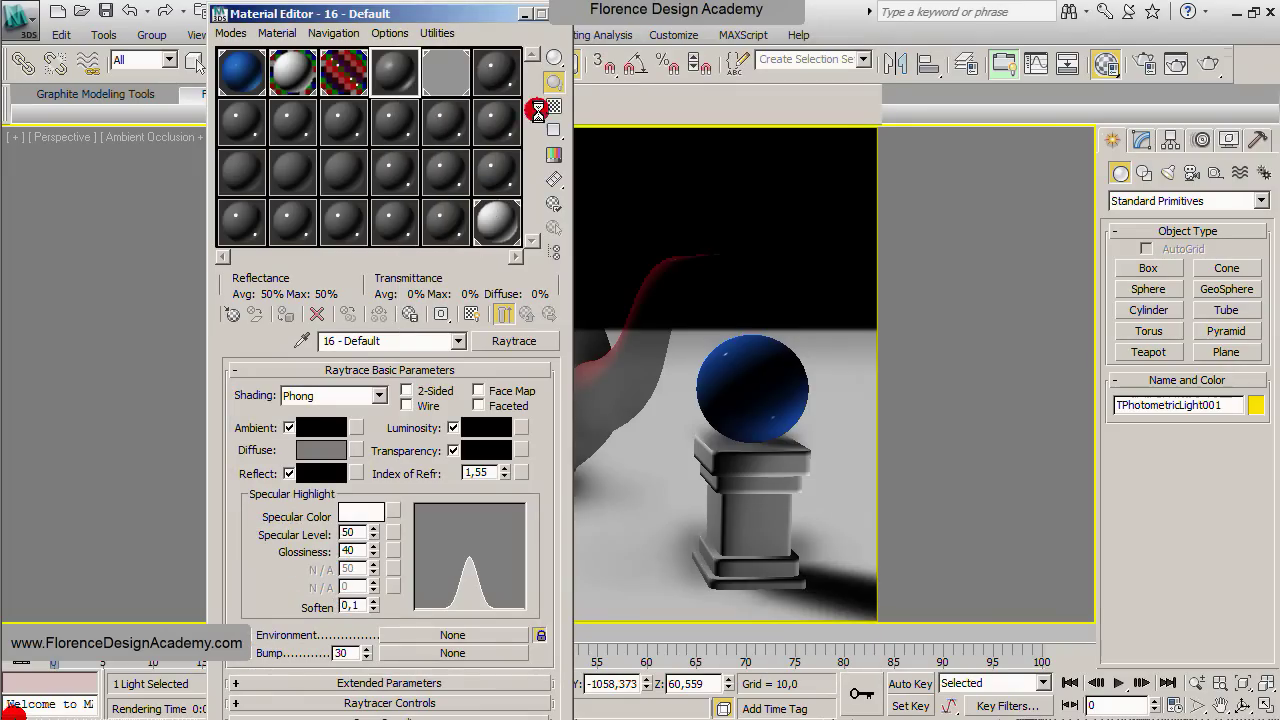
- Set Raytrace Transparency to 100 and Reflect to 21 as numeric values
double_click(393, 72)
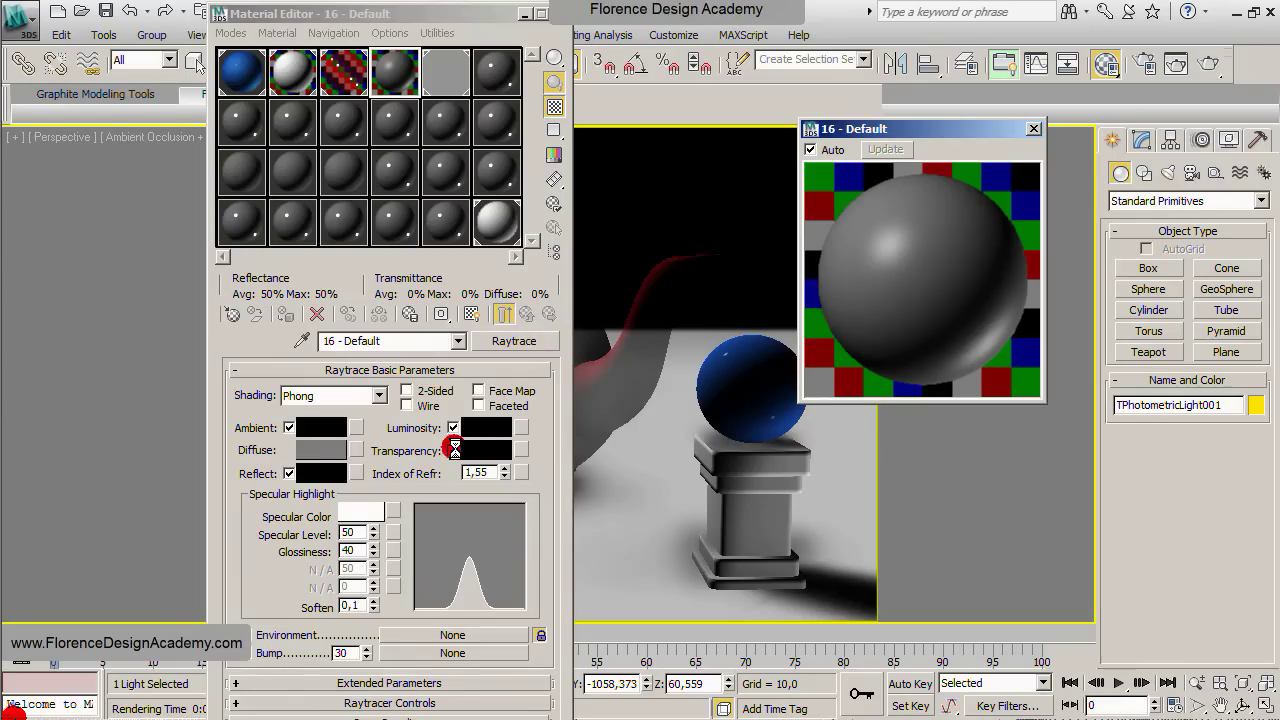
click(455, 450)
click(500, 449)
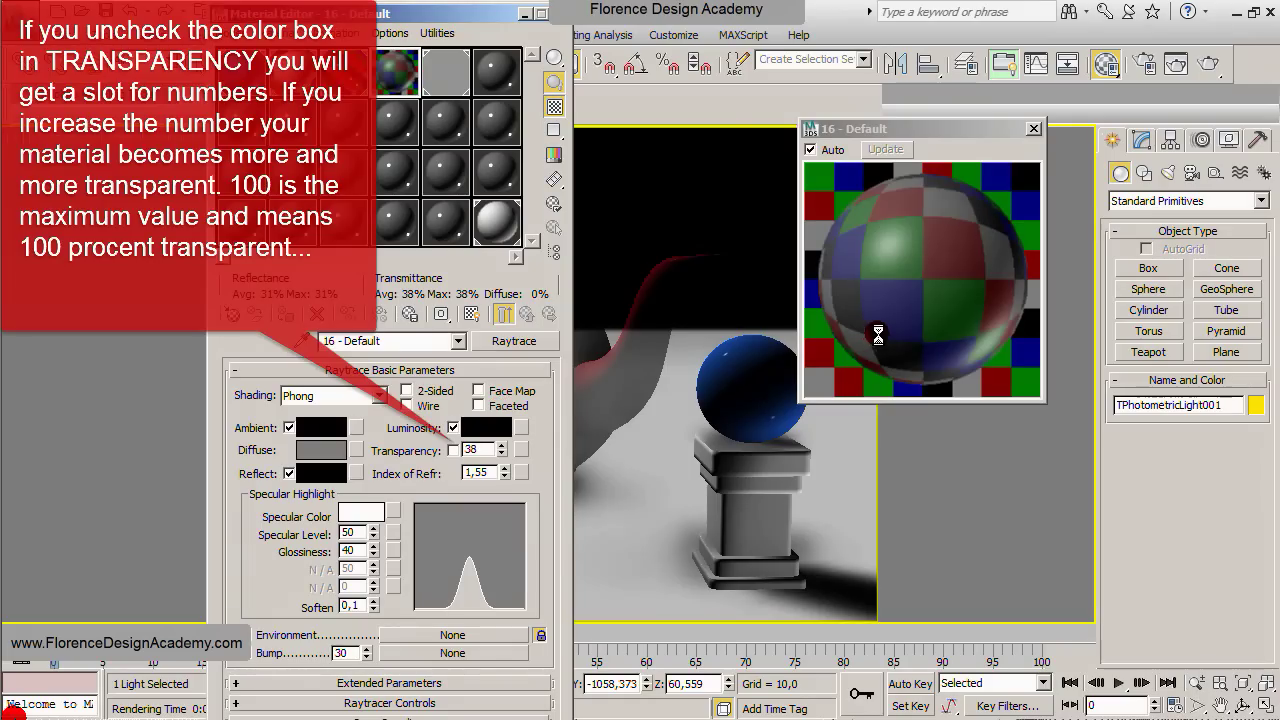
drag(501, 447, 500, 362)
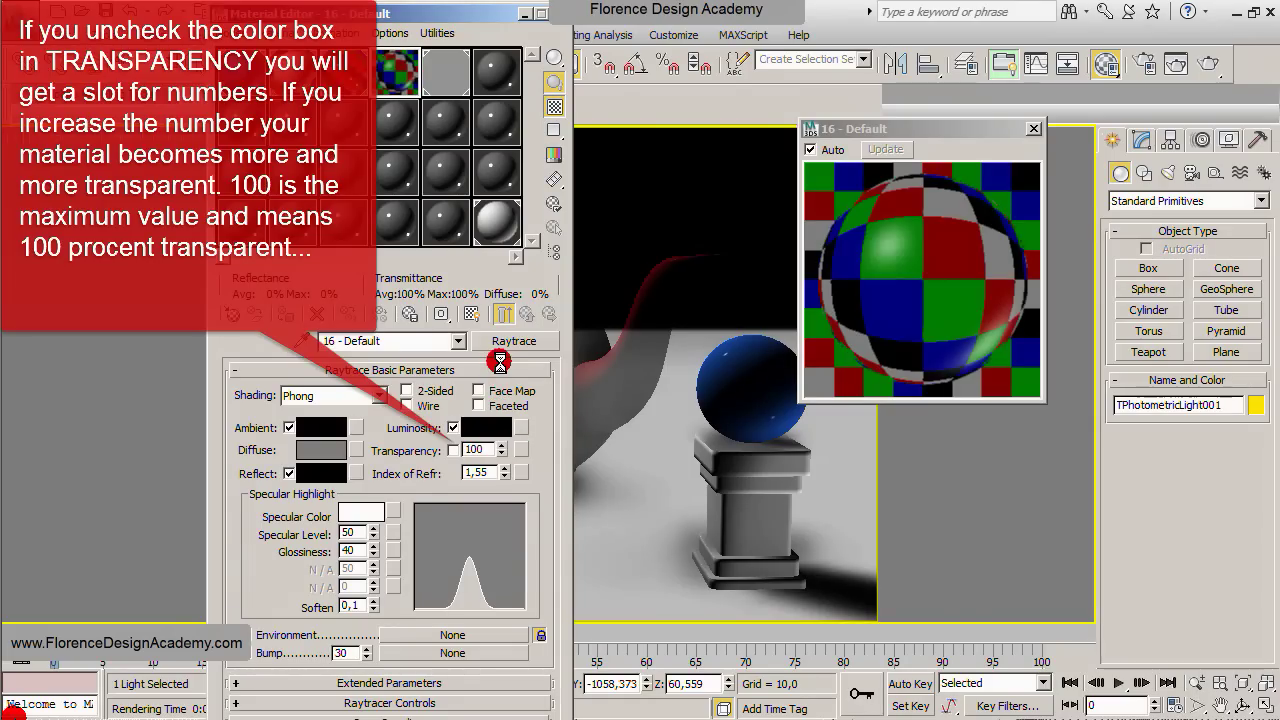
click(289, 473)
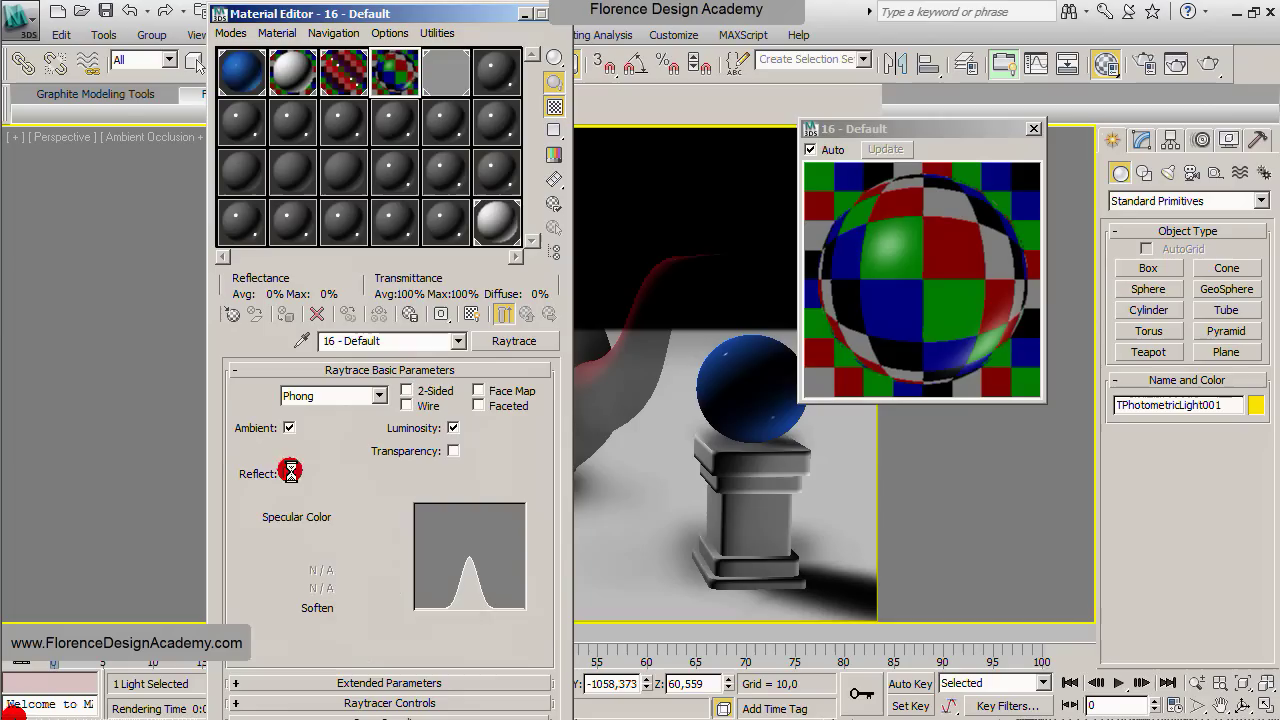
drag(333, 458, 333, 457)
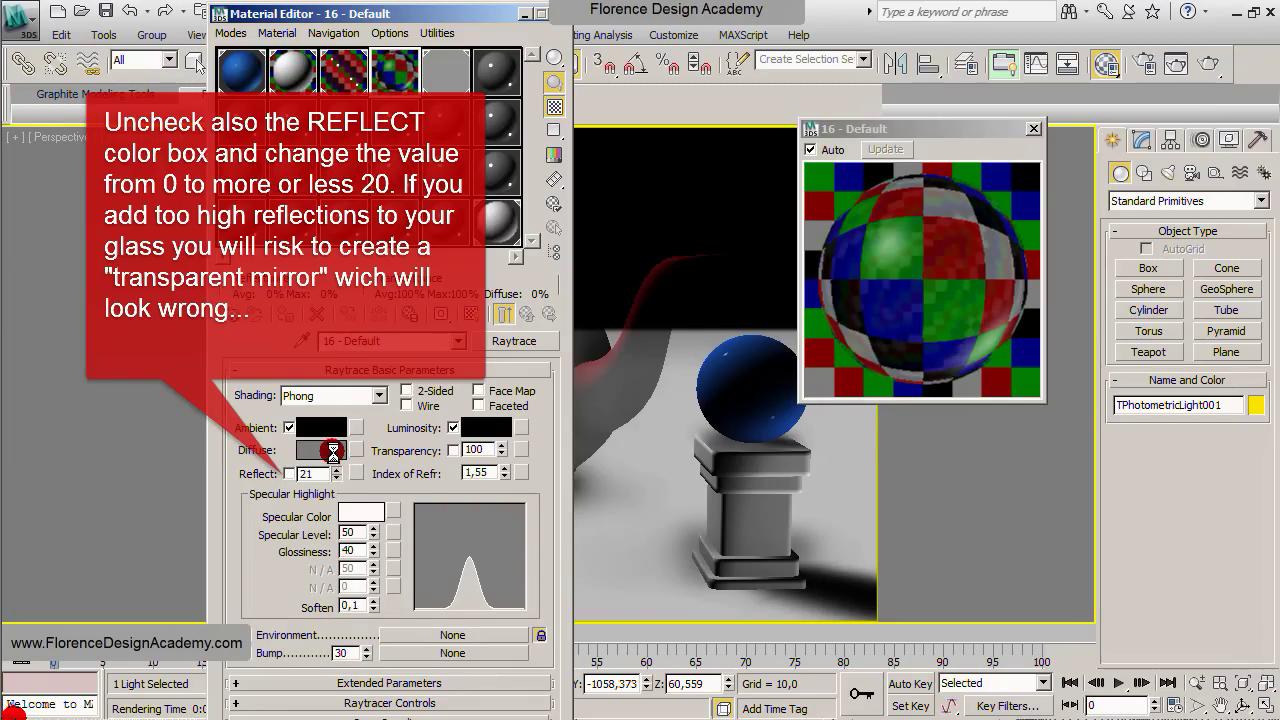
- Lower Index of Refraction to 1.07 and set Specular Level 65, Glossiness 59
click(495, 472)
drag(495, 472, 505, 521)
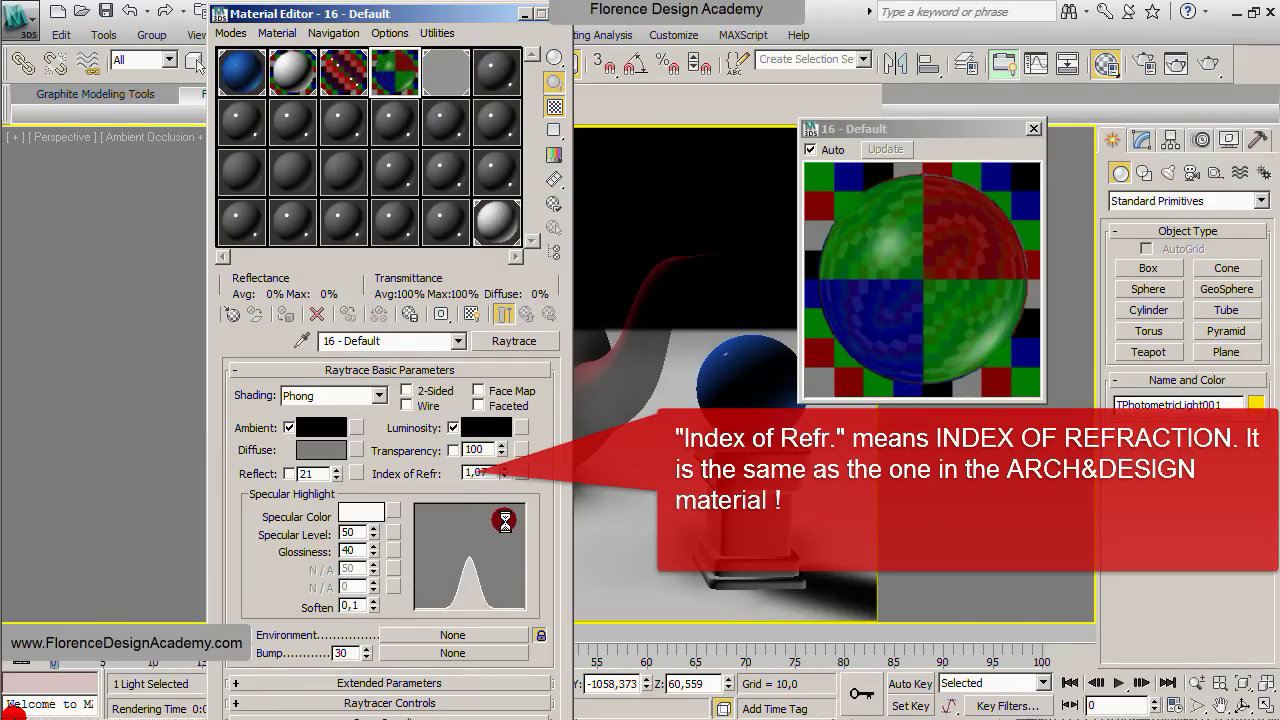
drag(375, 533, 376, 524)
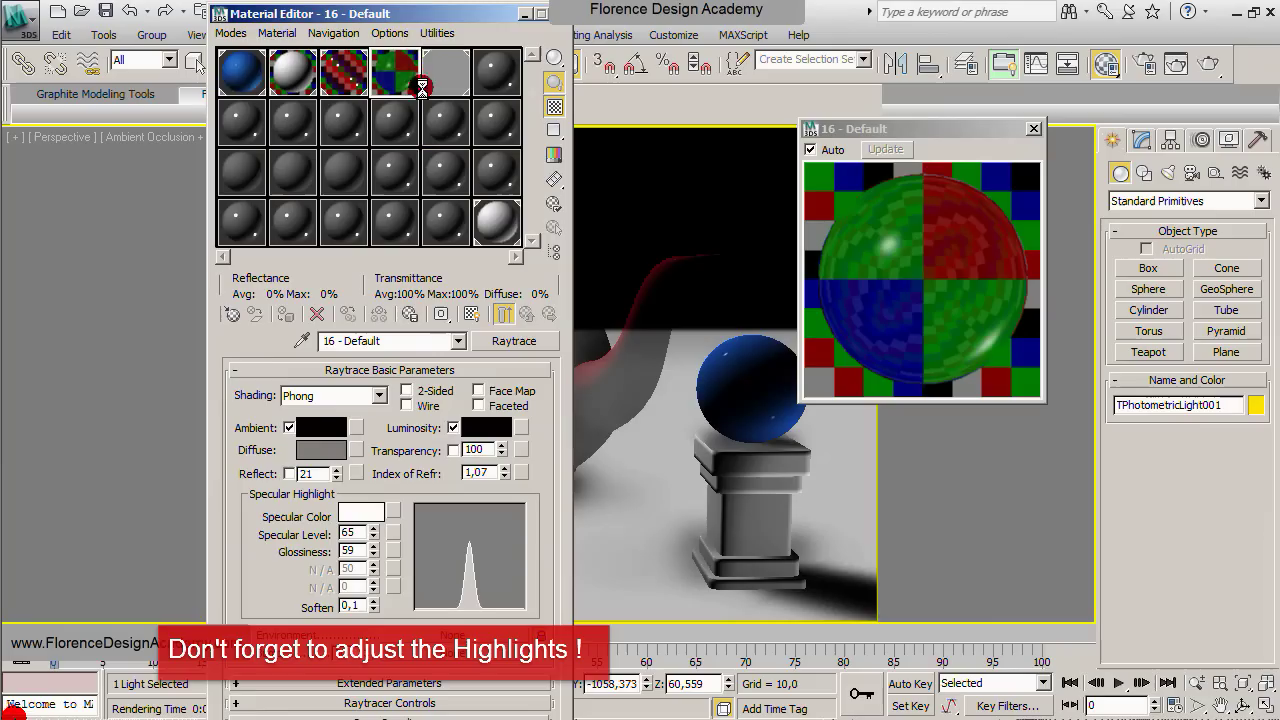
mouse_move(417, 14)
mouse_down()
mouse_move(819, 209)
mouse_move(790, 237)
mouse_up()
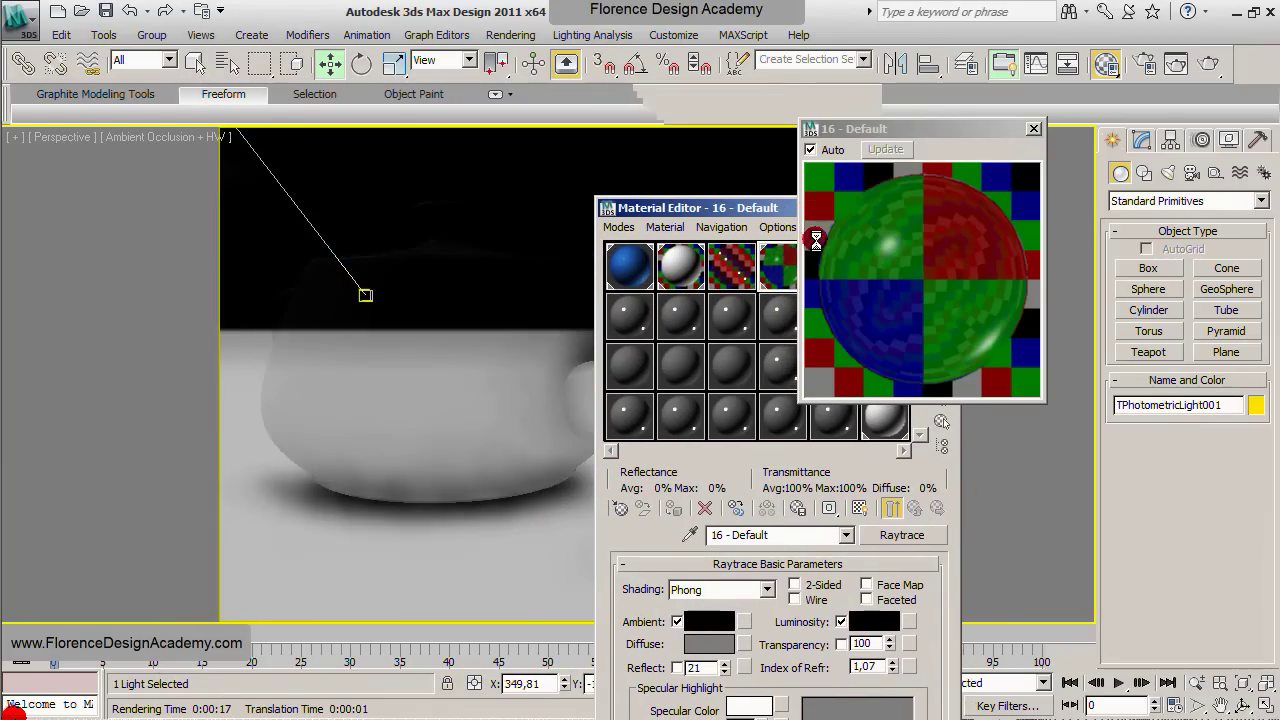
- Render the clear Raytrace glass teapot and reveal the material settings again
click(1209, 64)
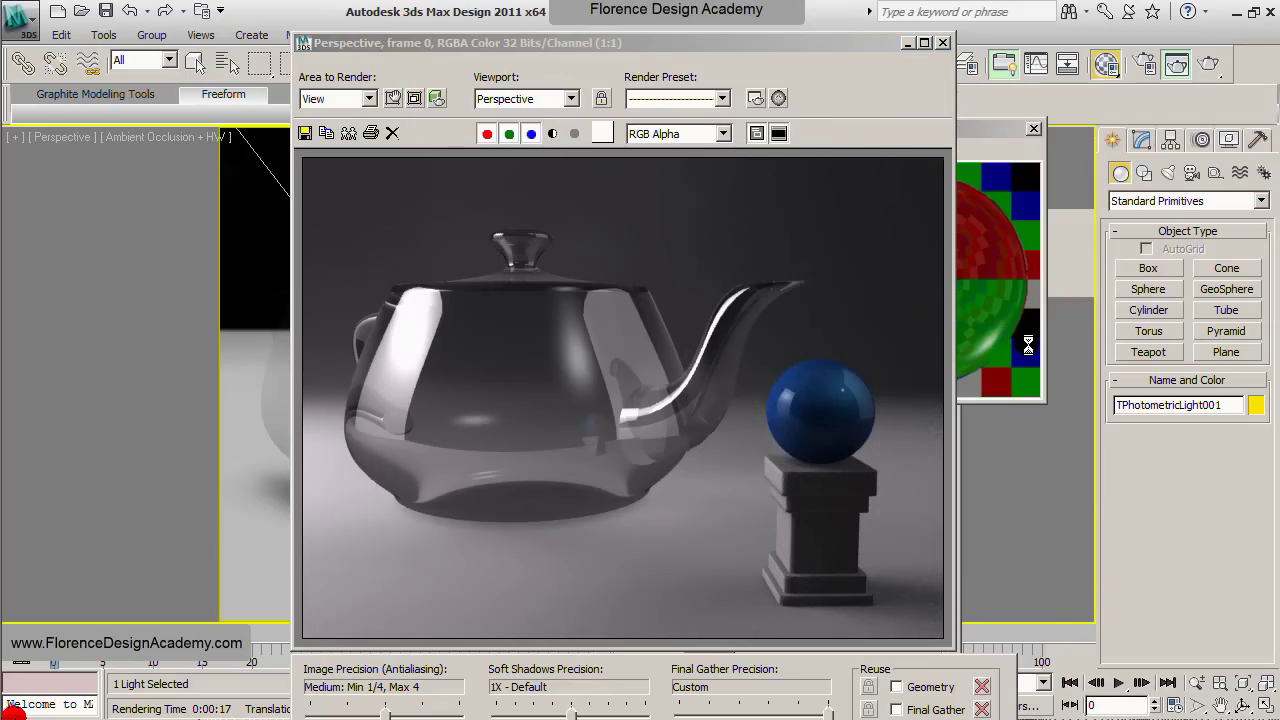
drag(828, 45, 556, 57)
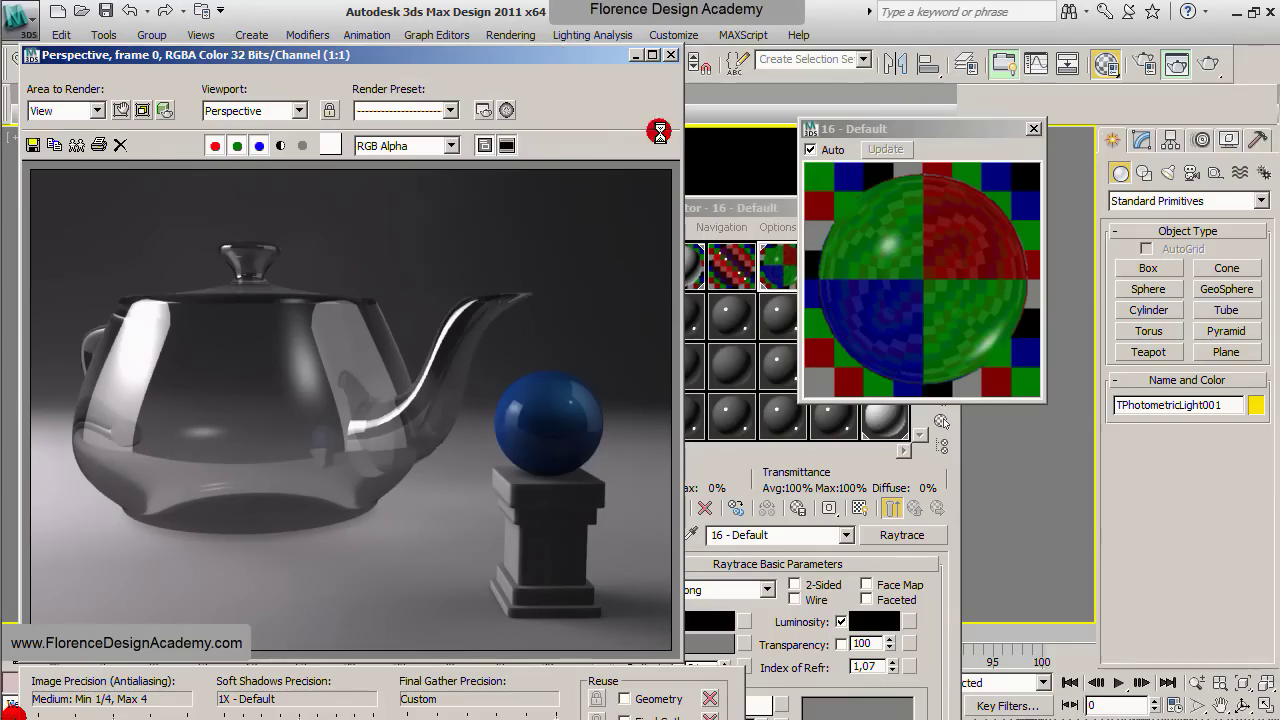
drag(725, 205, 729, 124)
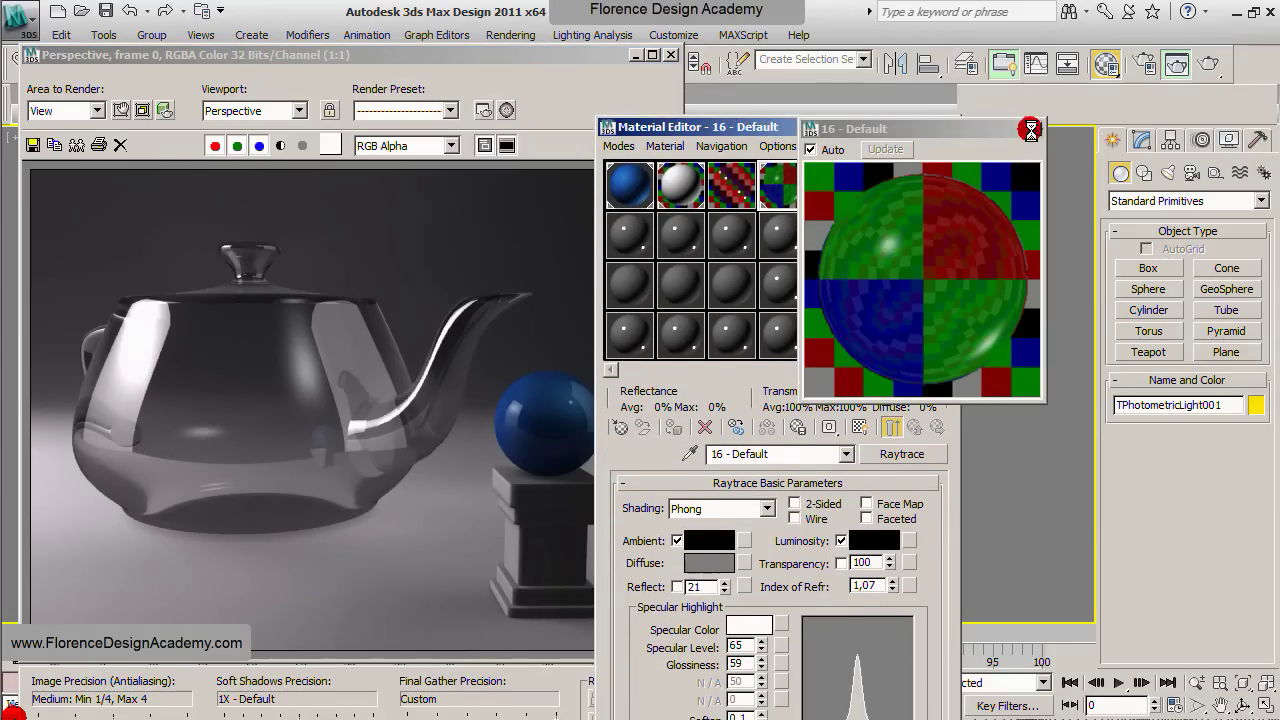
- Set the glass's Index of Refraction to 1,35, Specular Level 68 and Glossiness 19
click(1032, 130)
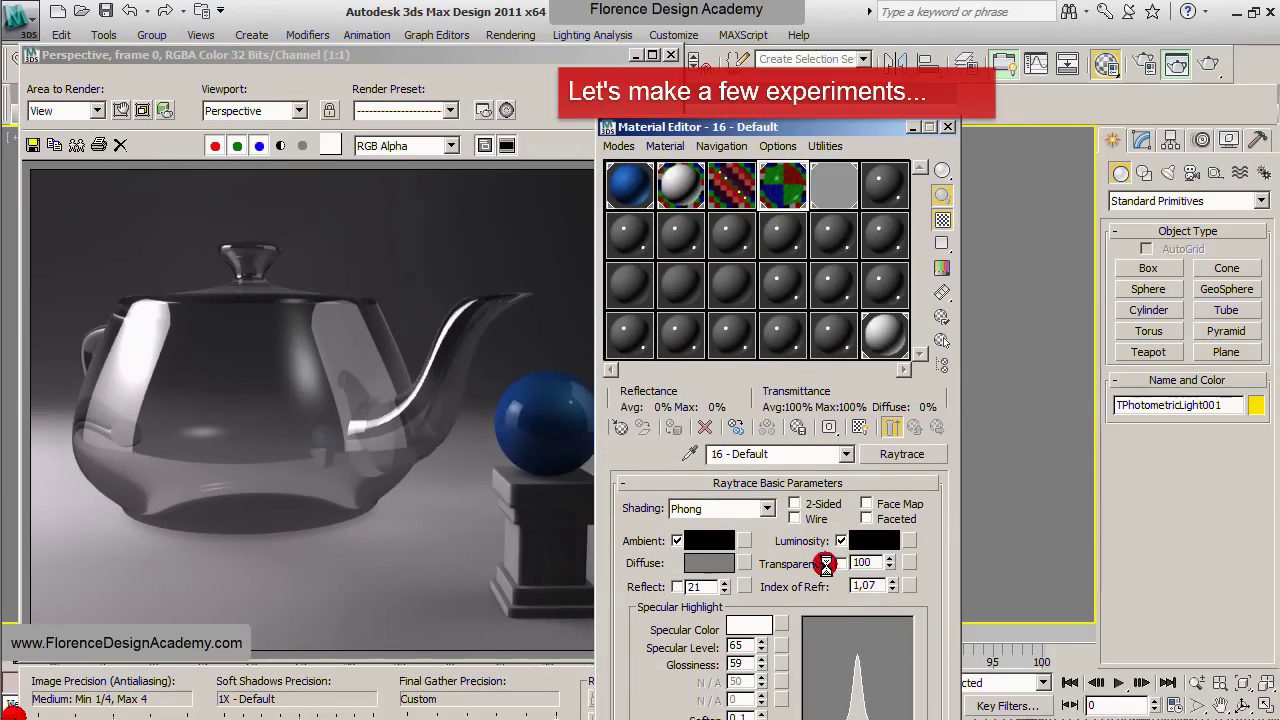
drag(892, 587, 891, 566)
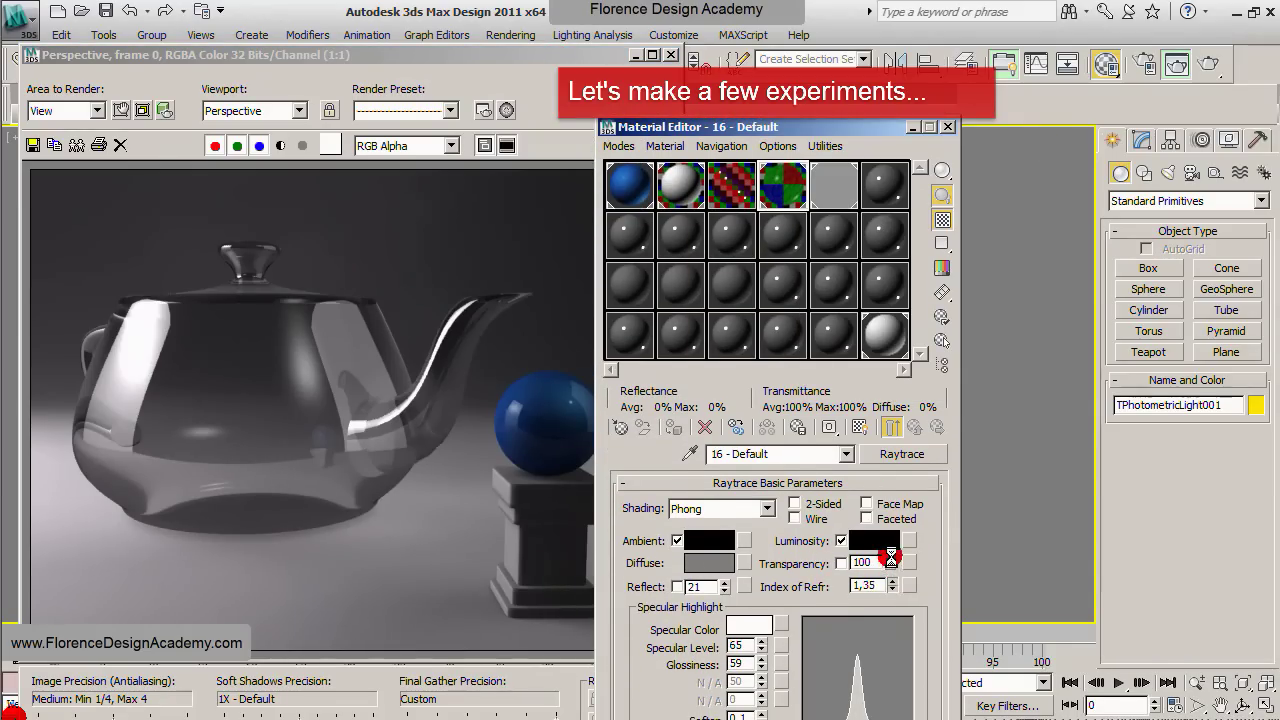
drag(814, 123, 810, 74)
drag(759, 596, 764, 653)
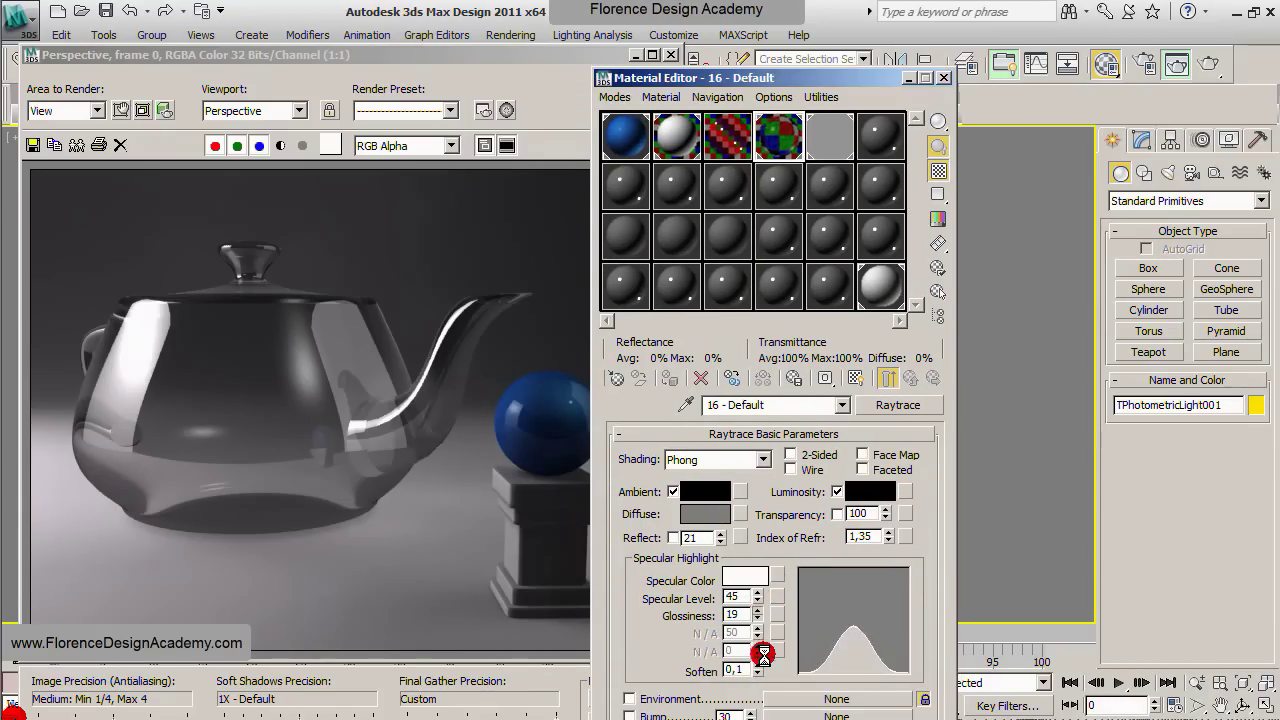
drag(758, 597, 751, 531)
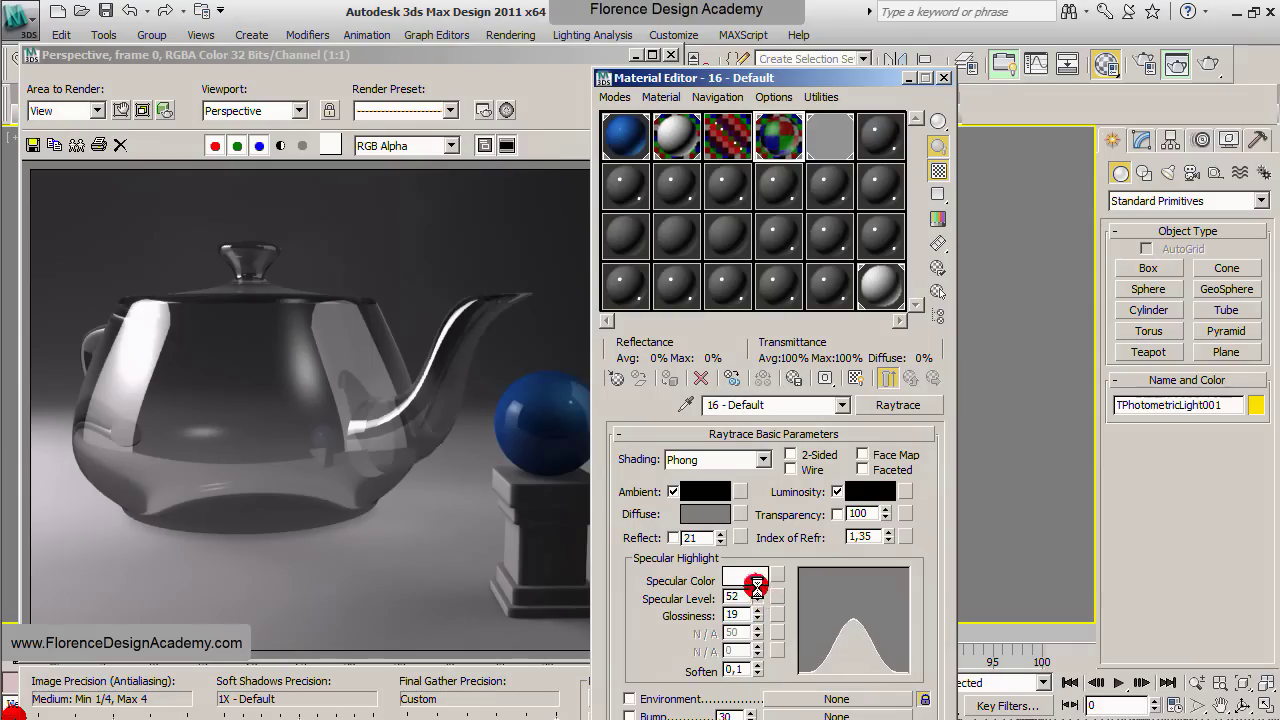
double_click(788, 118)
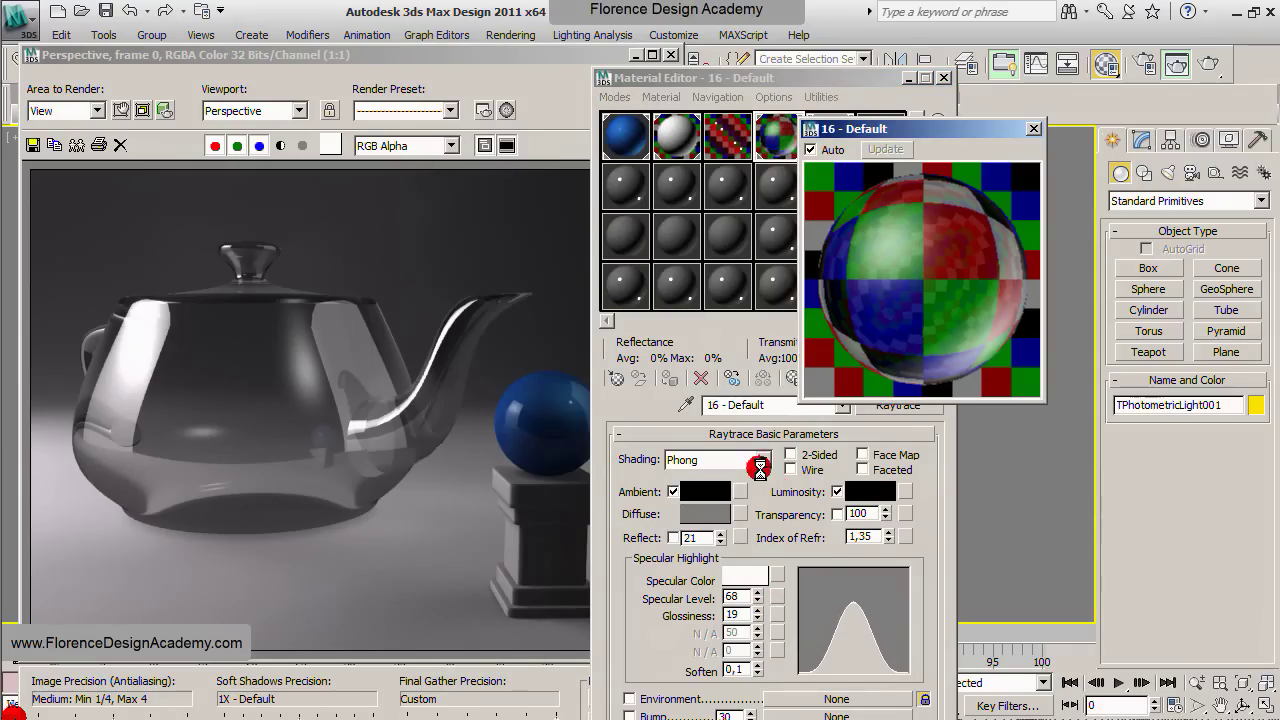
drag(703, 80, 410, 40)
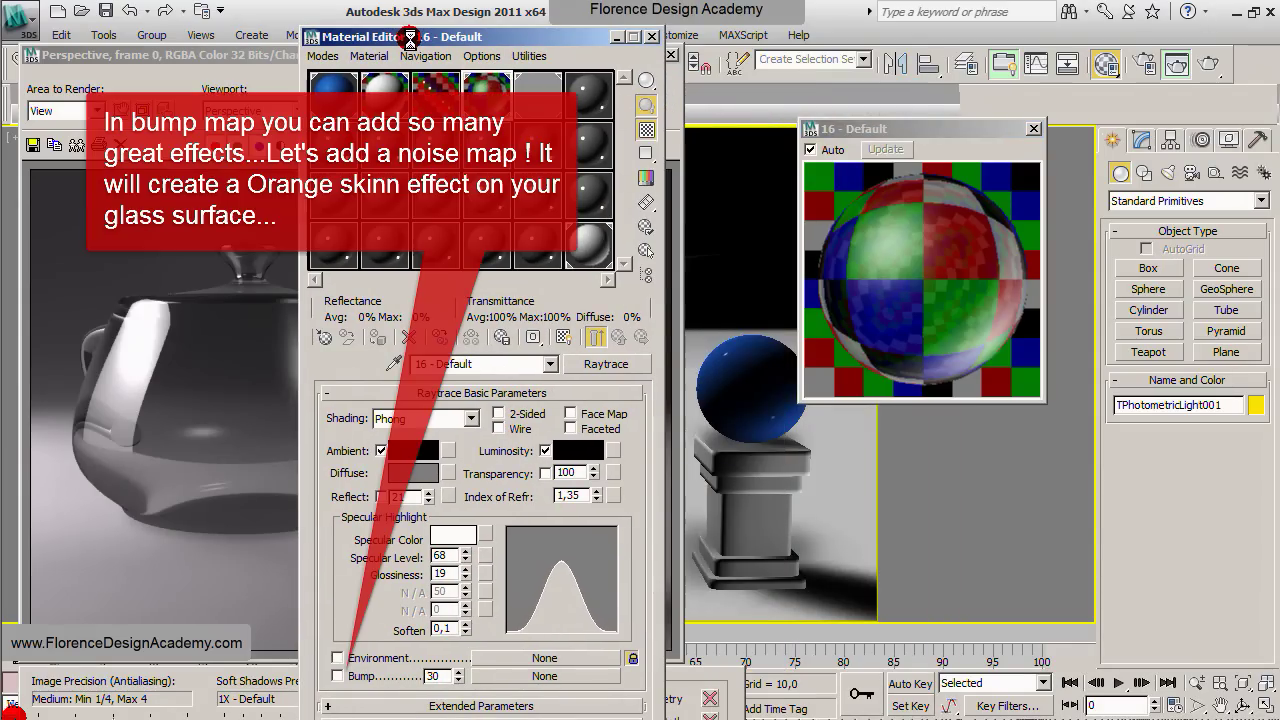
- Enable Bump with a Noise map and set the noise Size to 5
click(336, 676)
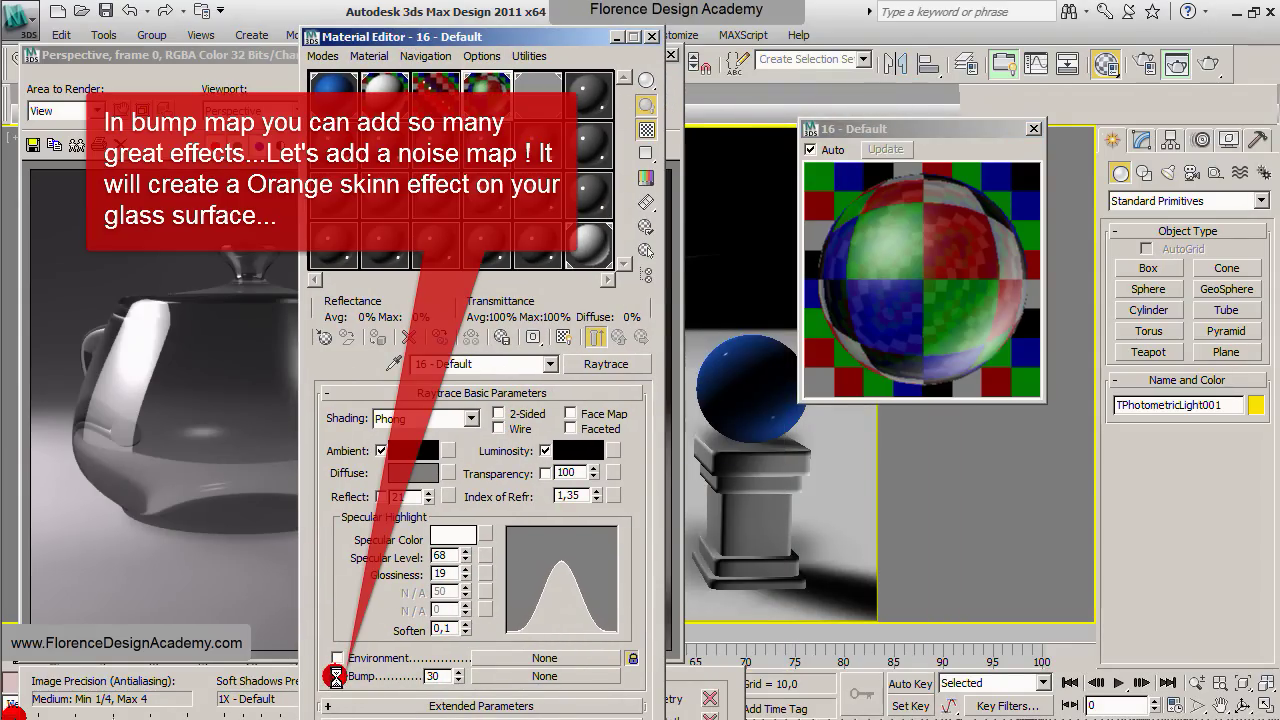
click(500, 676)
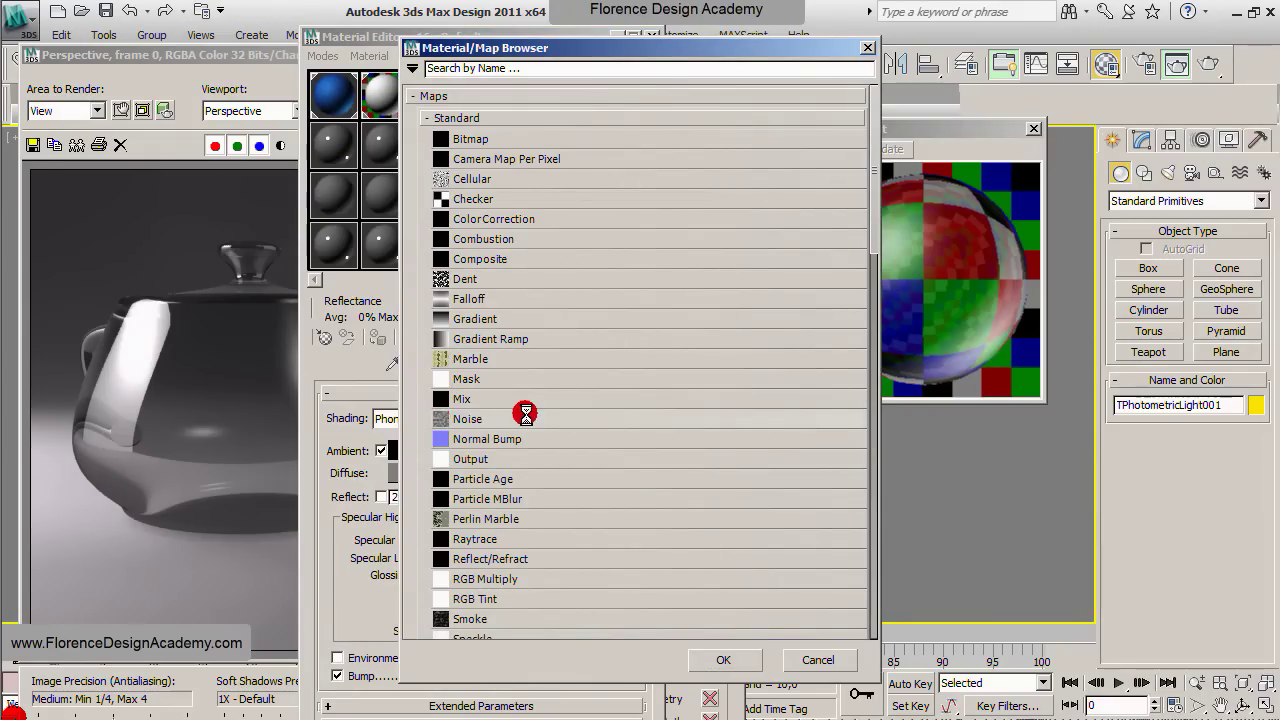
double_click(484, 418)
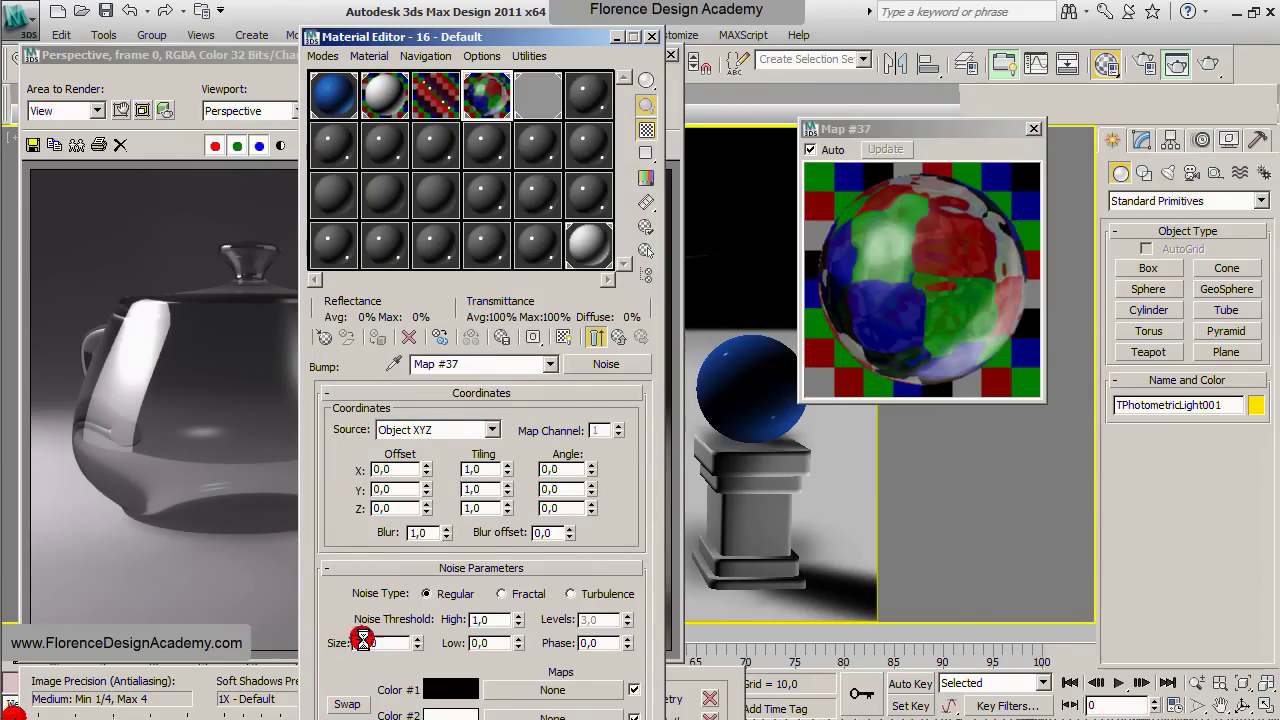
text(5)
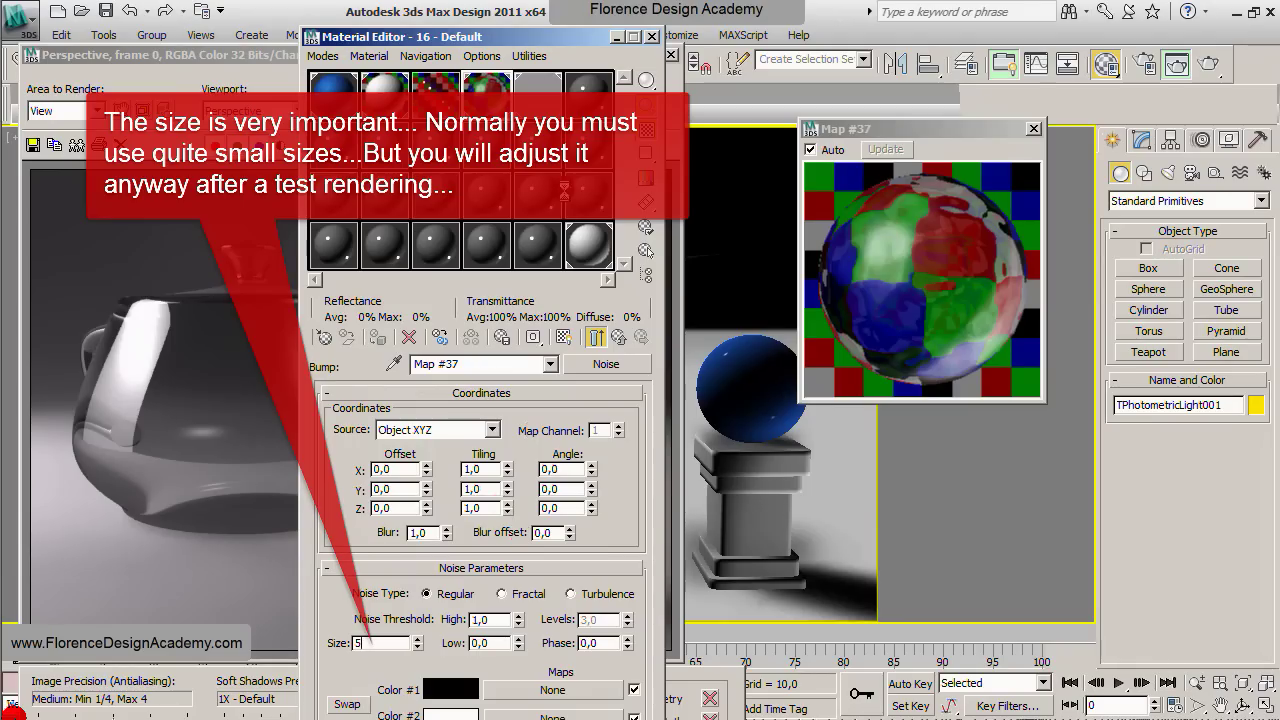
key(Return)
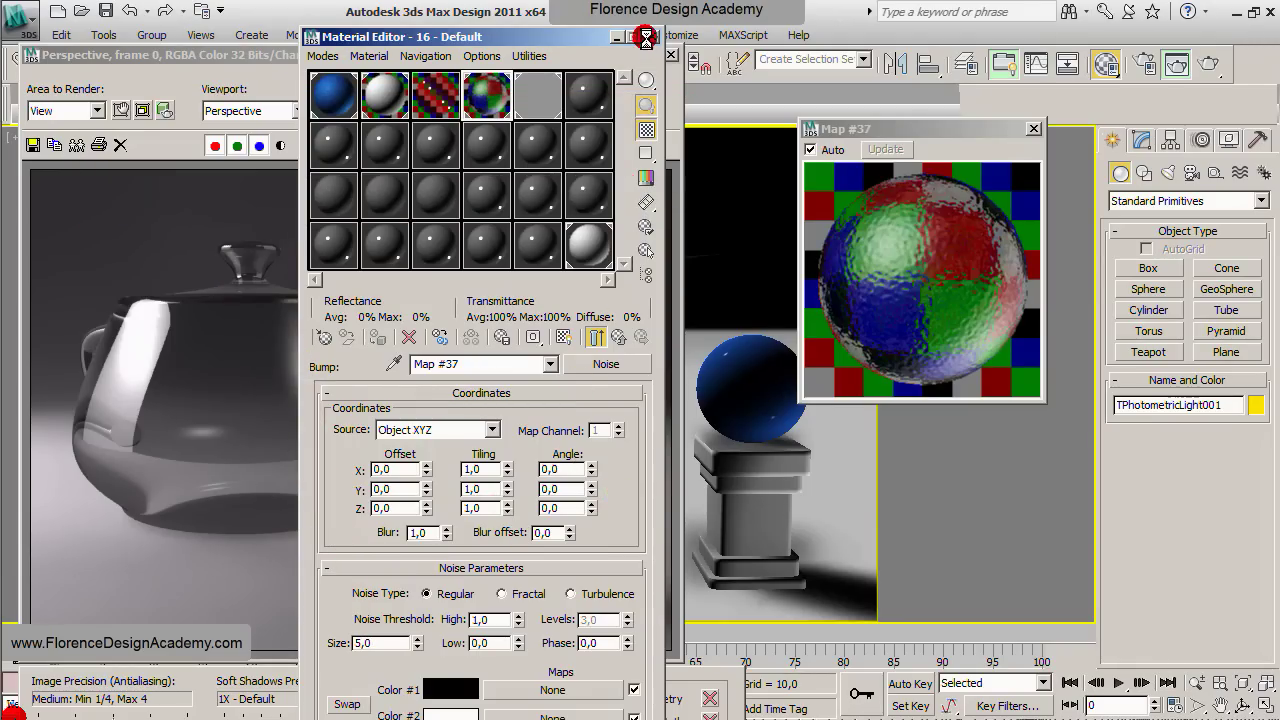
- Re-render the teapot showing the noise-rippled glass, then close the render
click(652, 38)
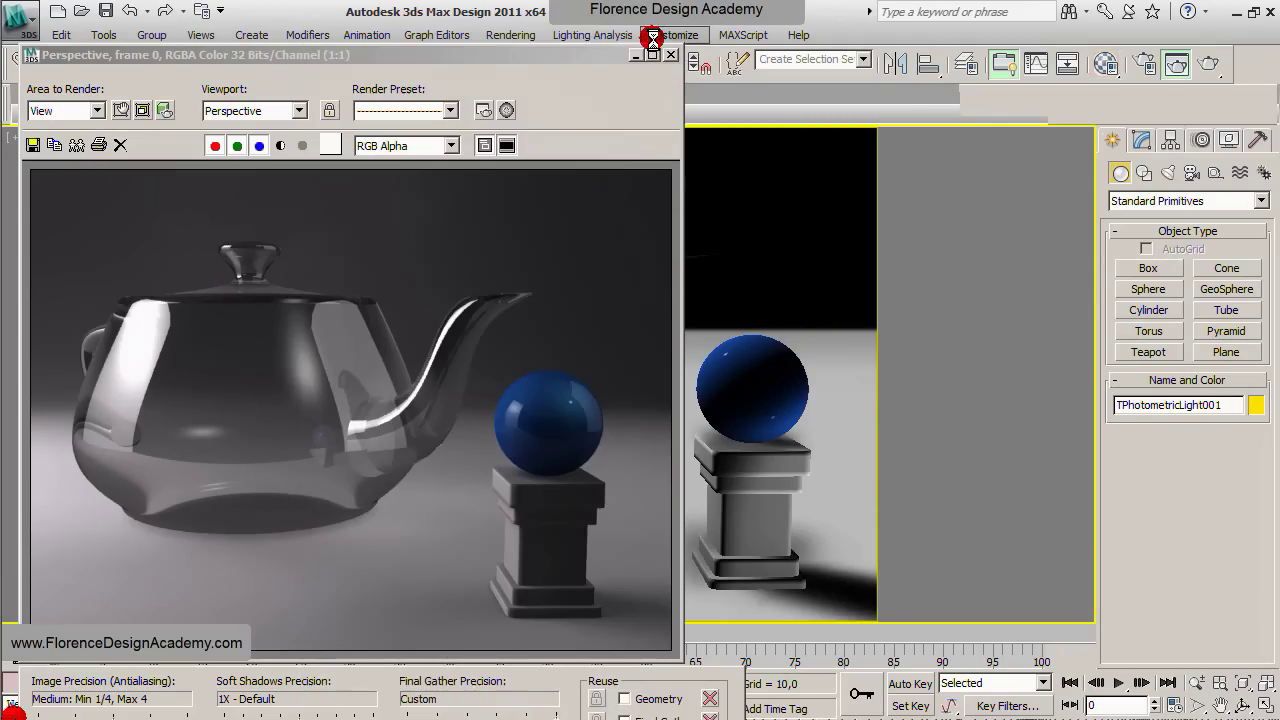
drag(600, 52, 815, 54)
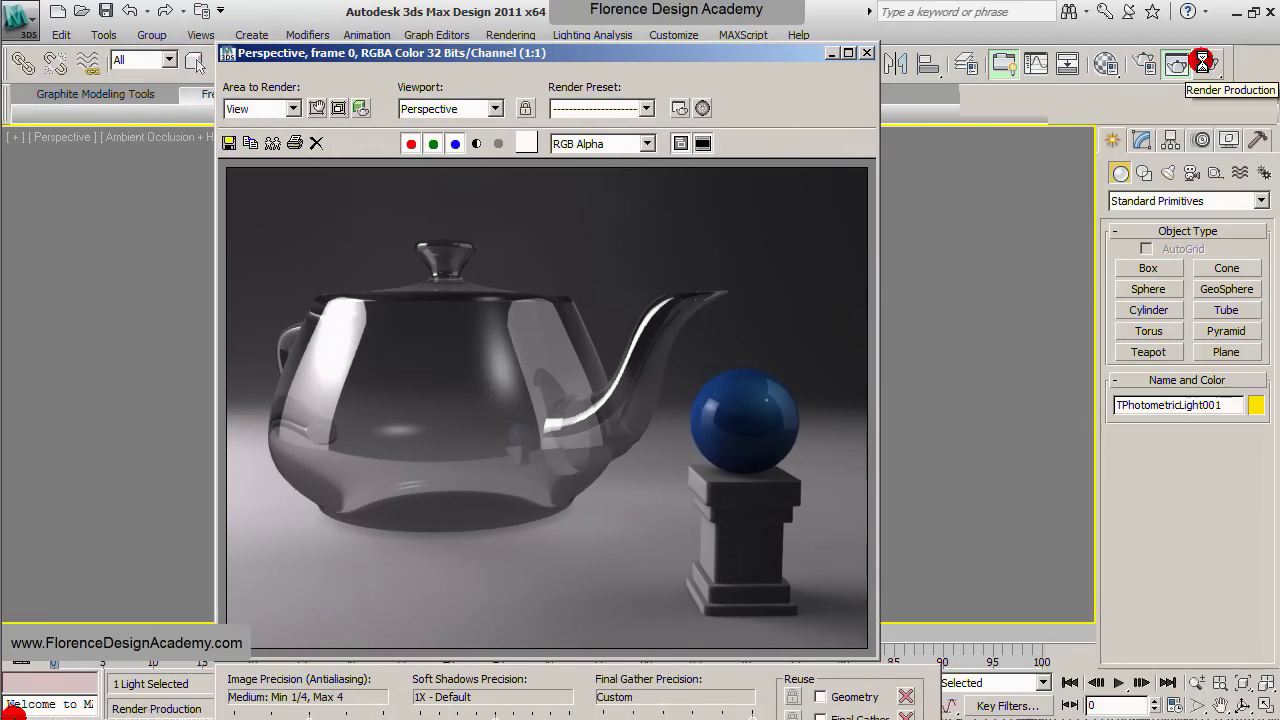
click(1265, 63)
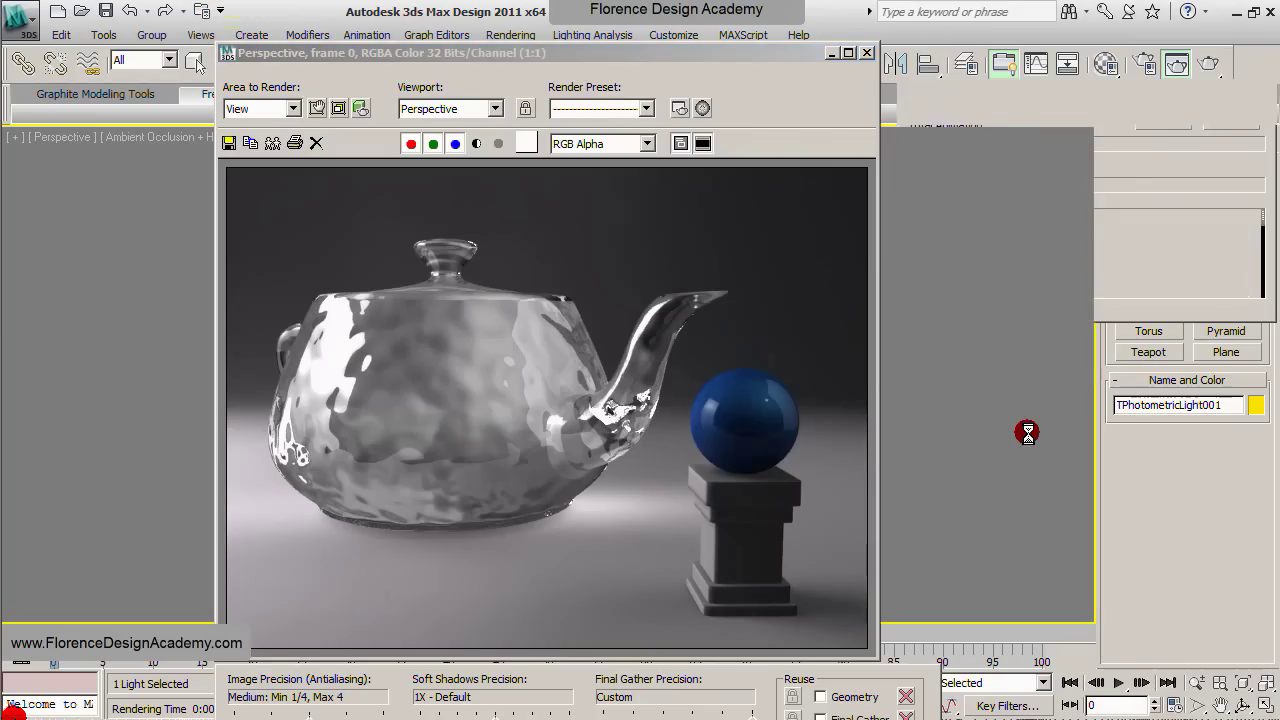
click(869, 52)
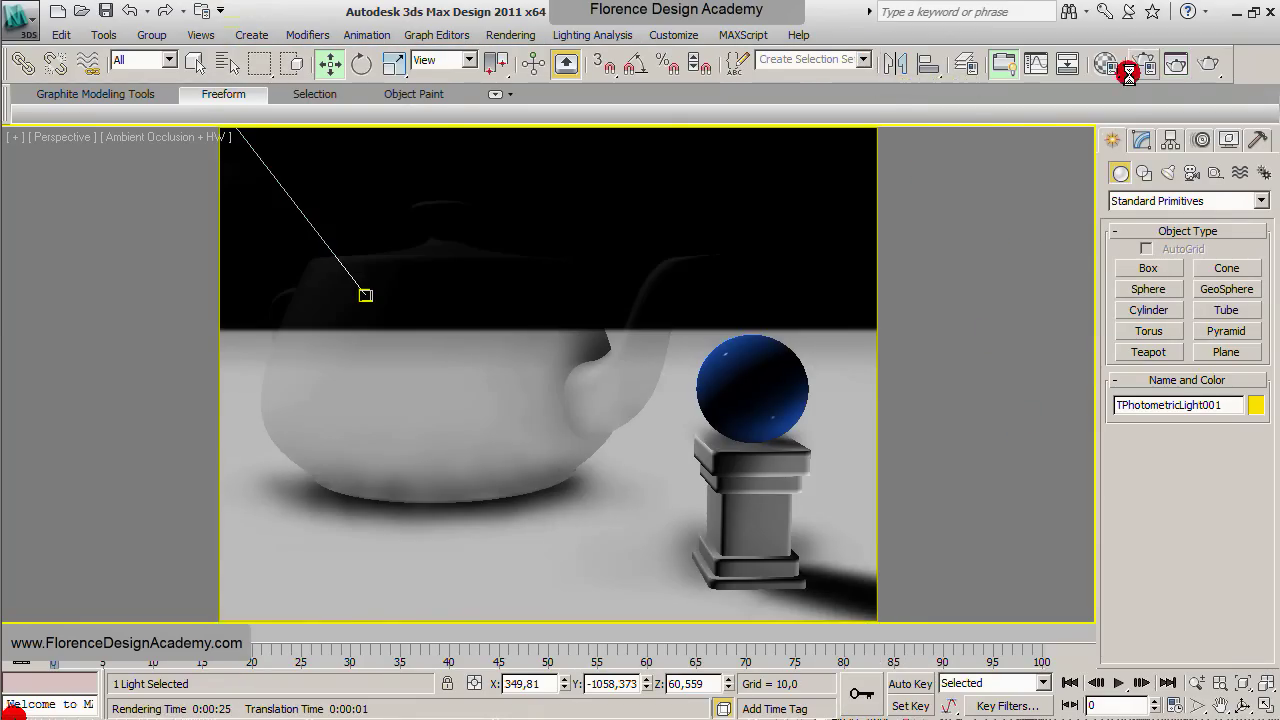
click(1107, 66)
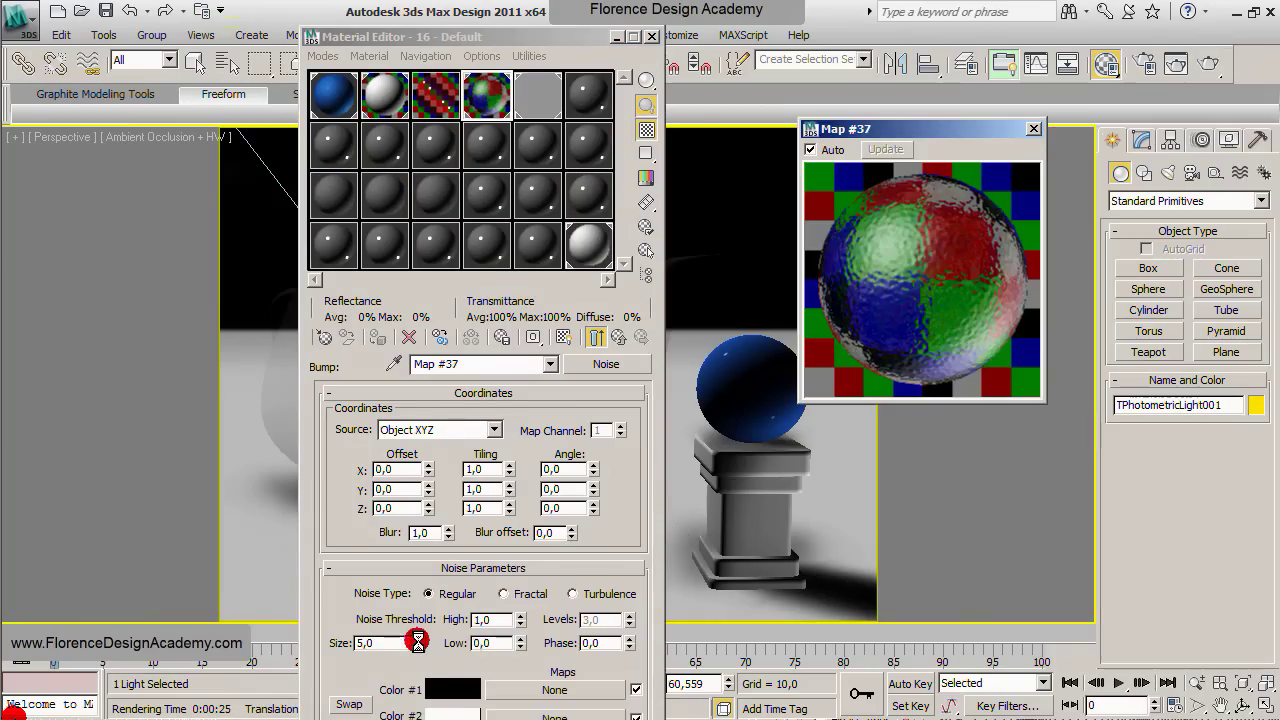
- Shrink the Noise Size to 0,6 and re-render for a finely frosted teapot
drag(418, 641, 421, 688)
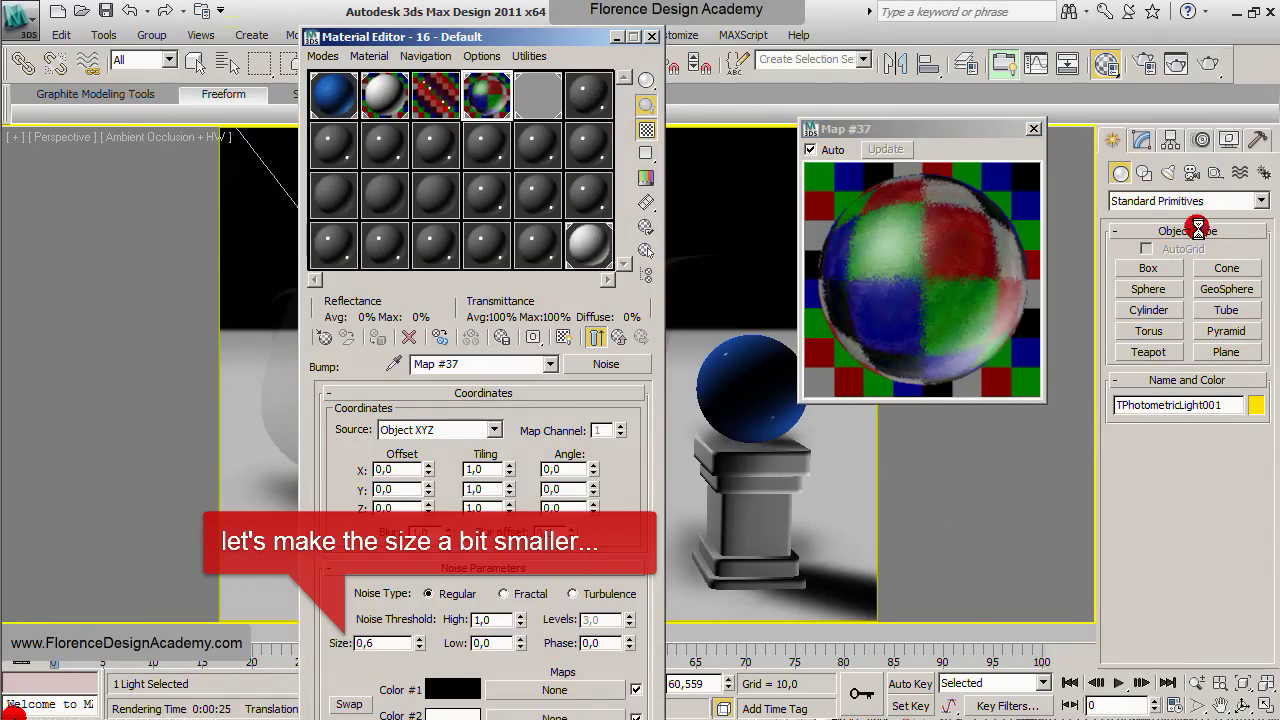
click(1207, 66)
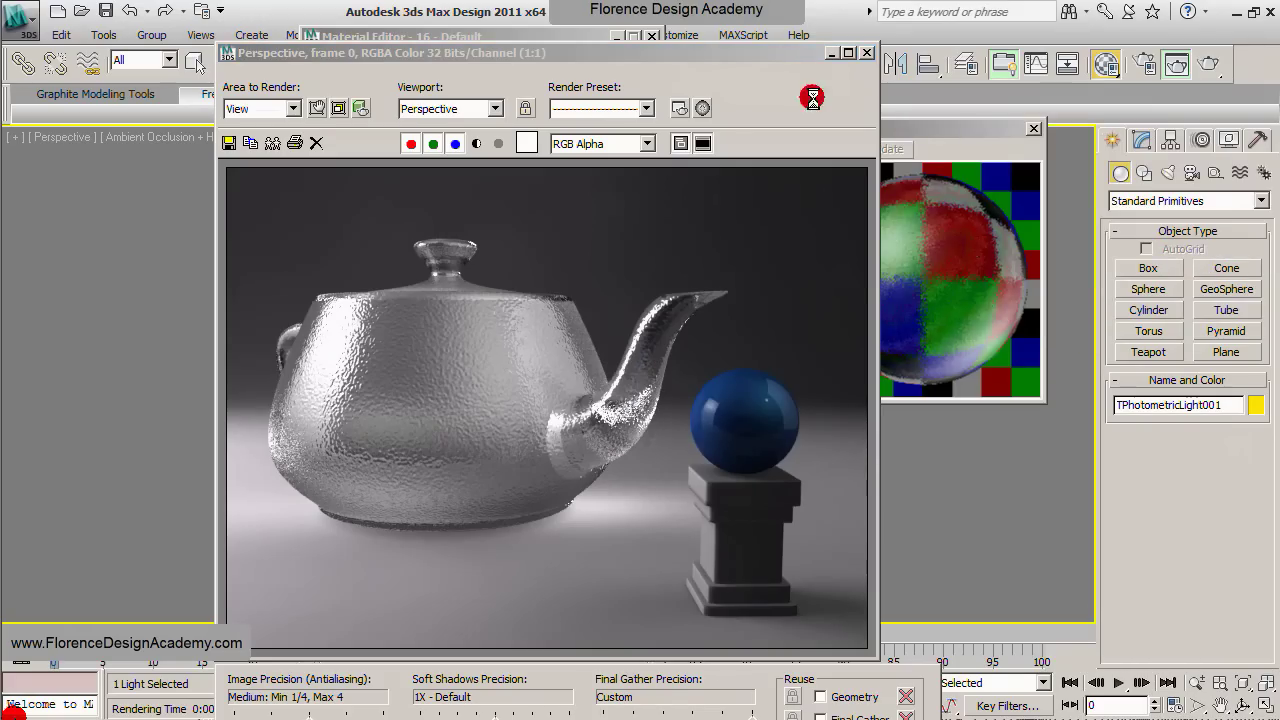
click(866, 55)
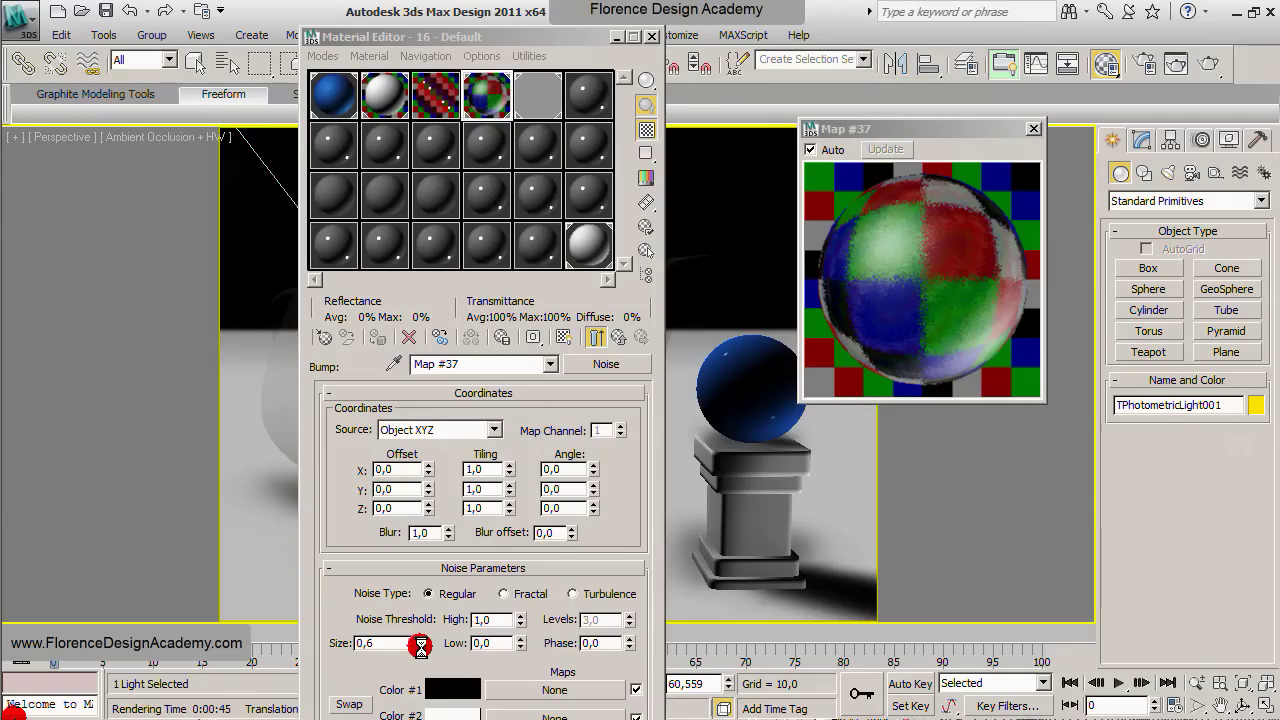
- Reduce Noise Size to 0,4 and lower the glass's Bump amount from 30 to 11
click(421, 647)
click(421, 647)
click(546, 364)
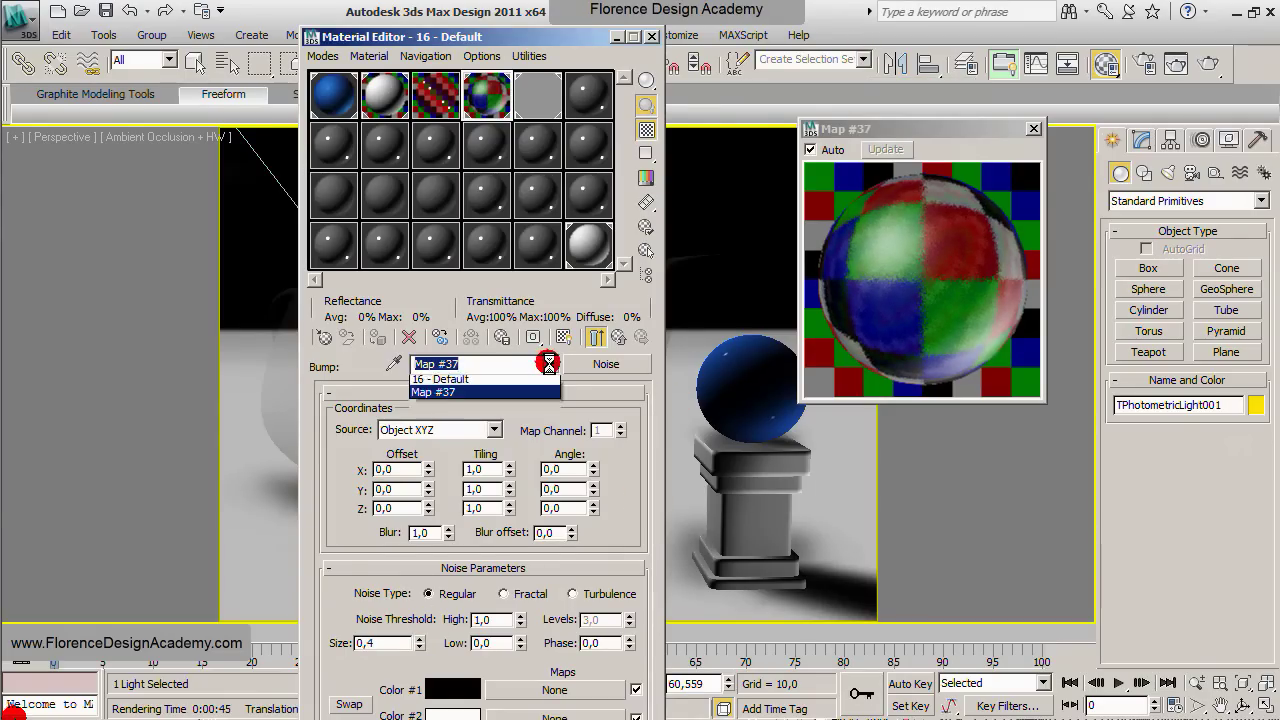
click(527, 382)
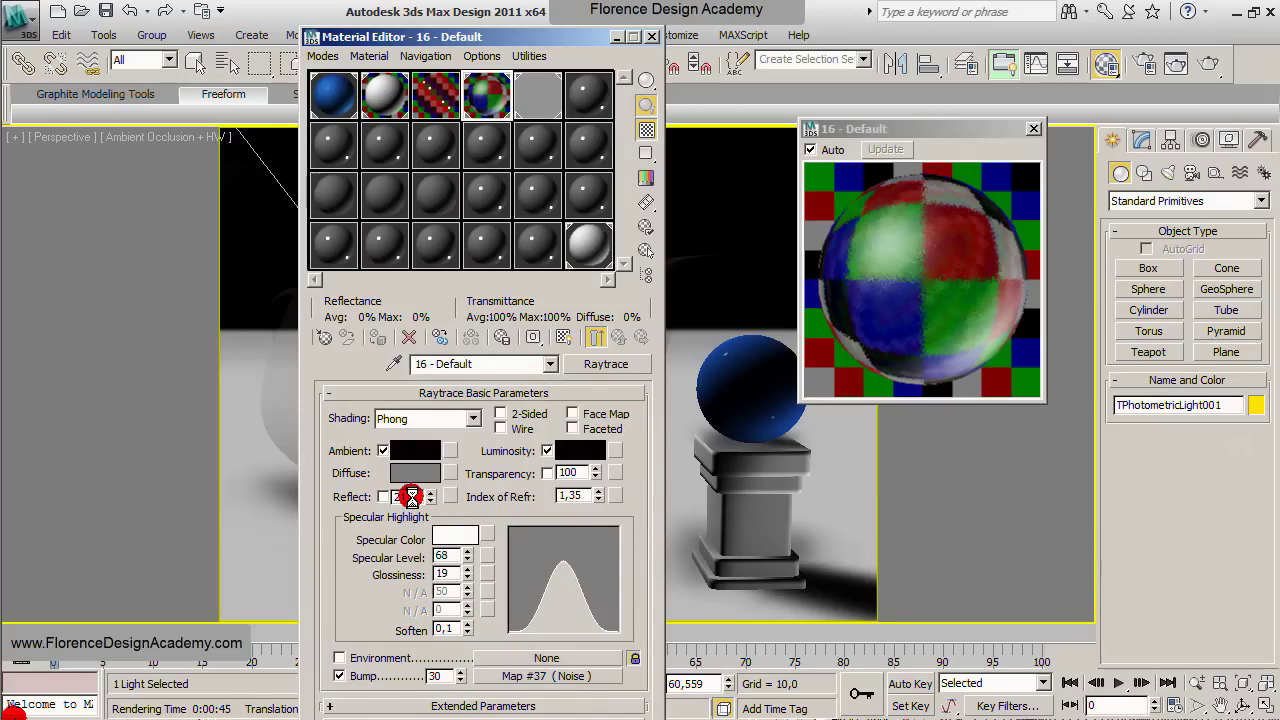
click(436, 676)
drag(460, 676, 461, 692)
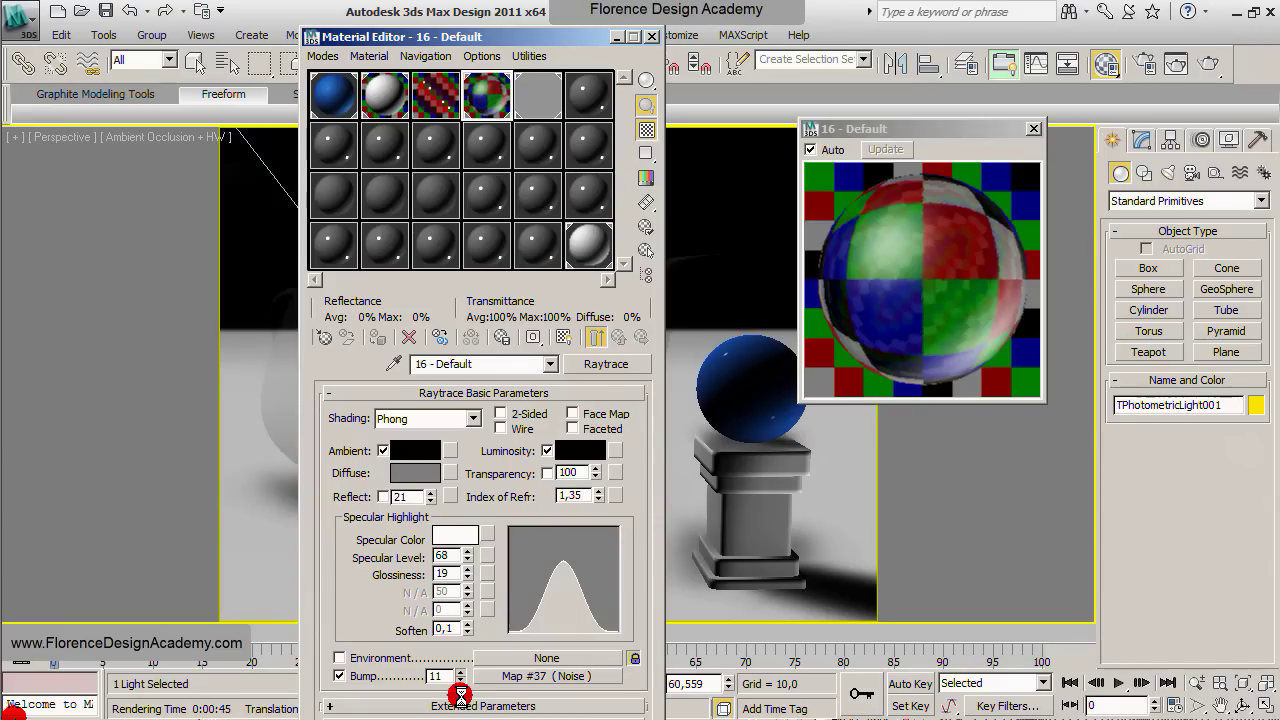
click(548, 473)
- Set the Raytrace transparency colour to blue (R 0, G 37, B 198) and copy it to Diffuse
click(578, 473)
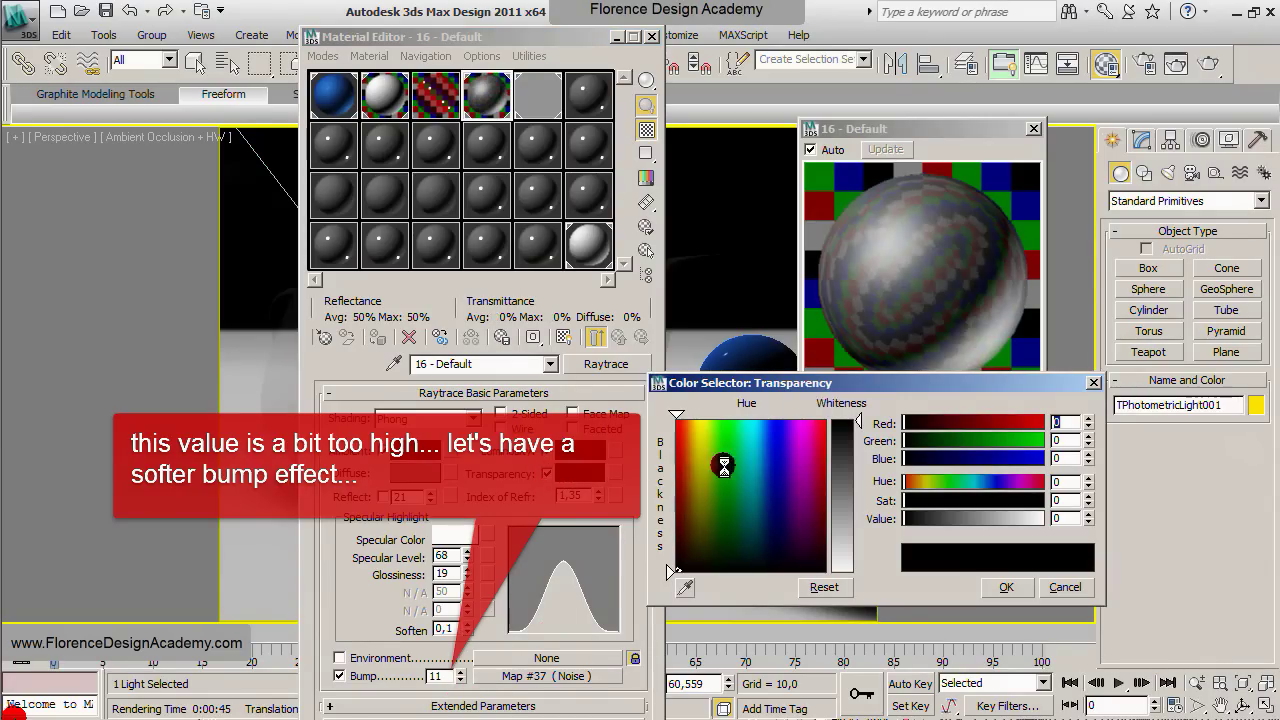
click(775, 463)
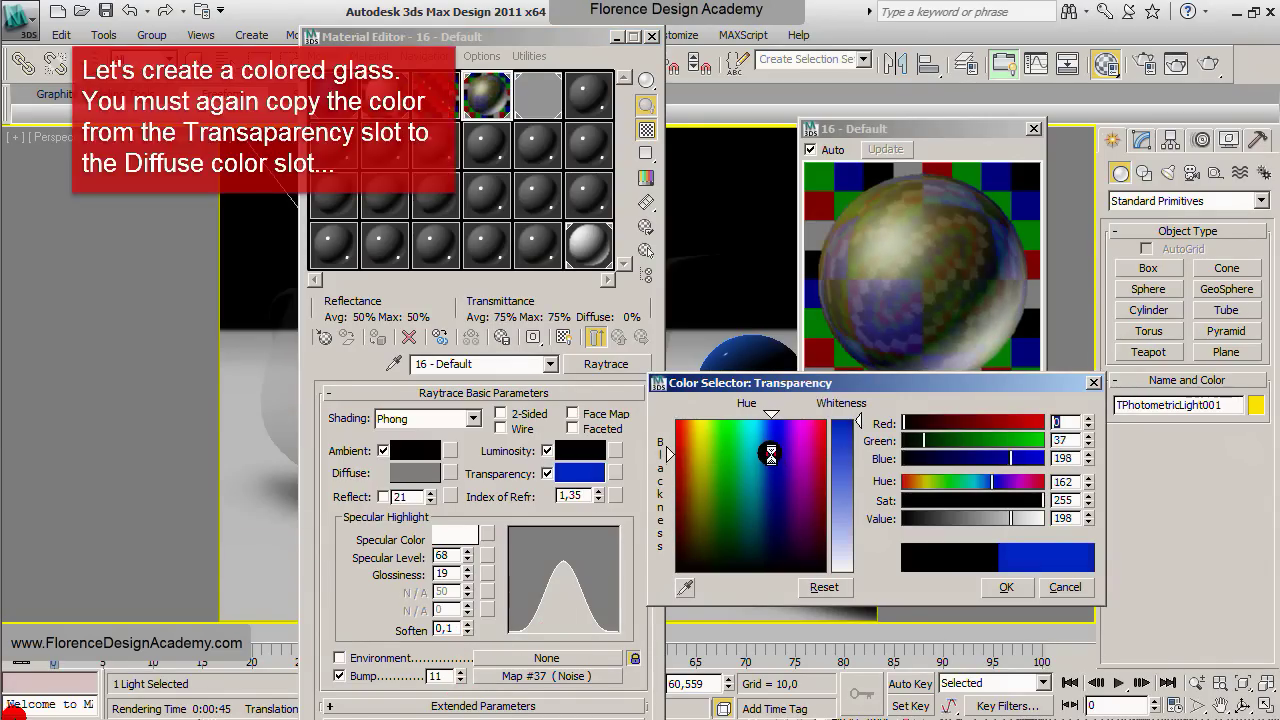
click(1000, 587)
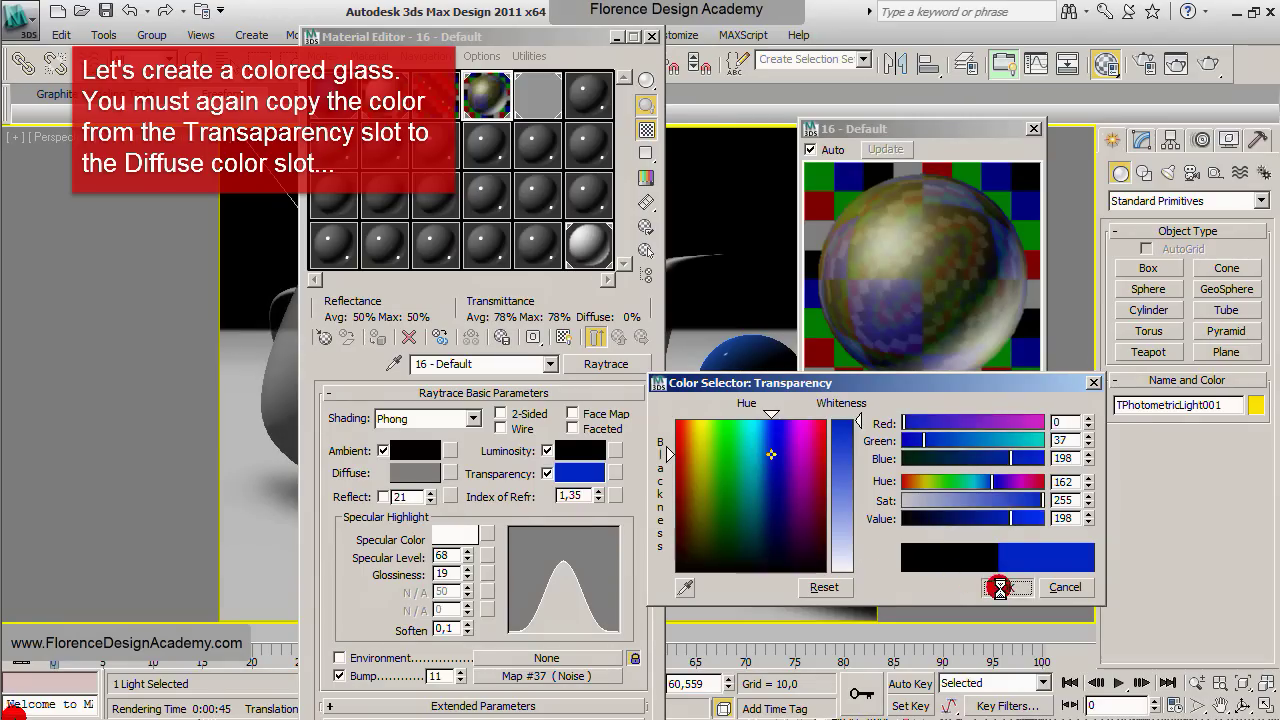
drag(578, 473, 412, 474)
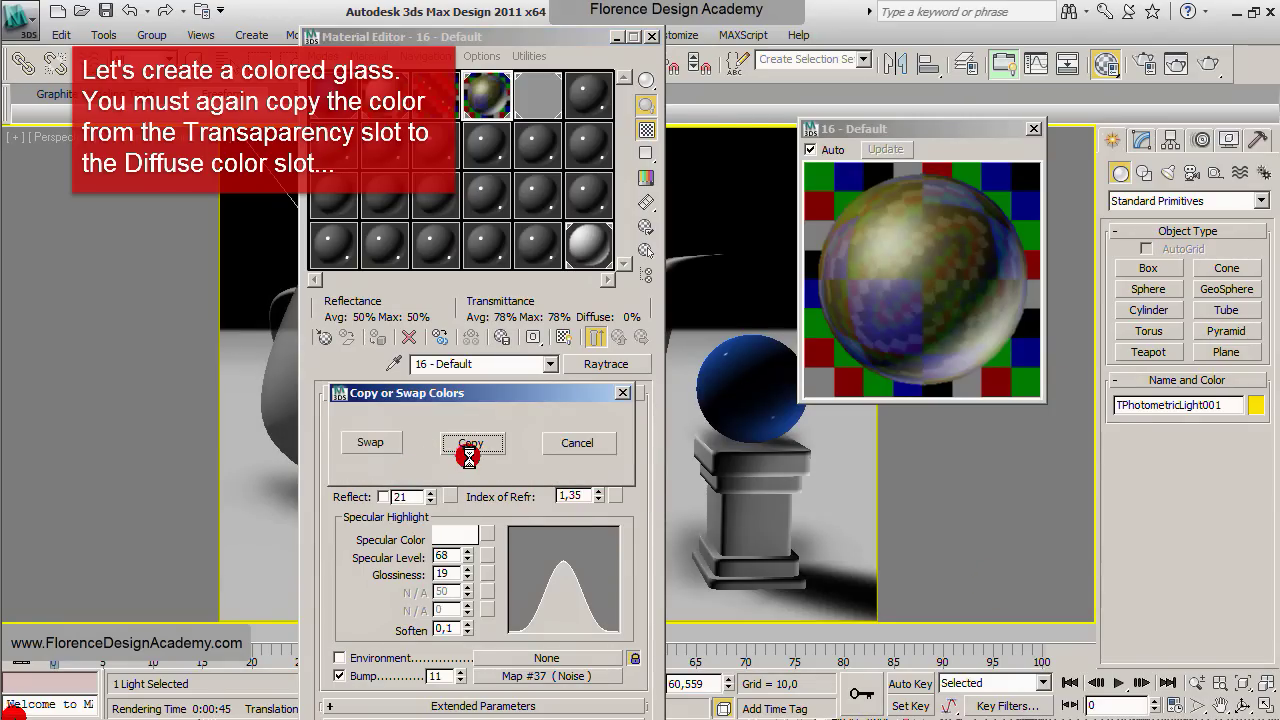
click(475, 444)
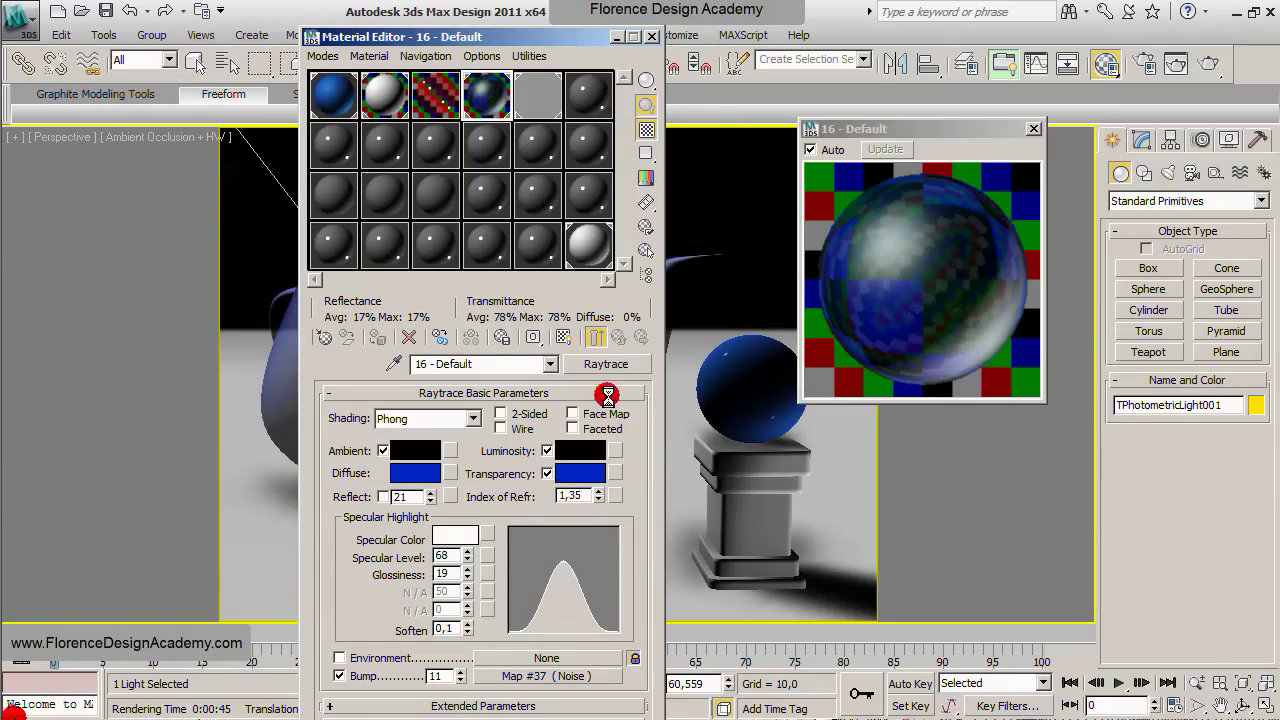
- Render the teapot with the blue-tinted, noise-bumped Raytrace glass
click(1204, 72)
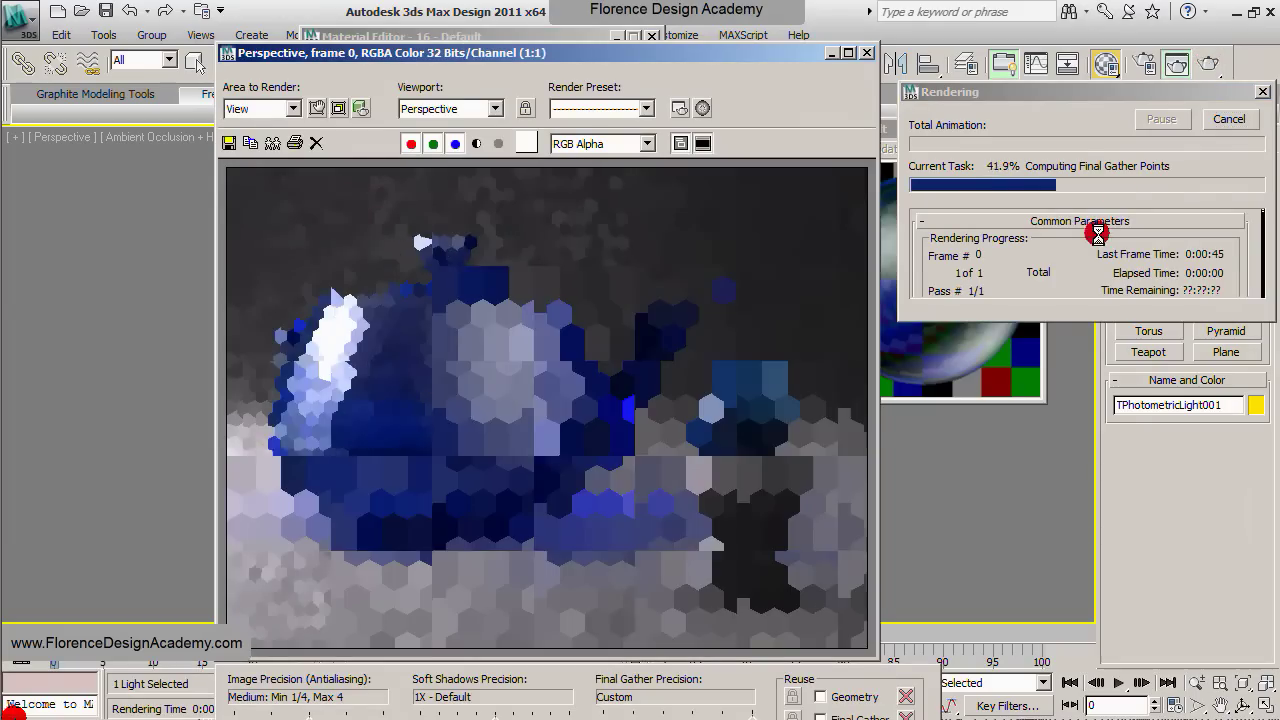